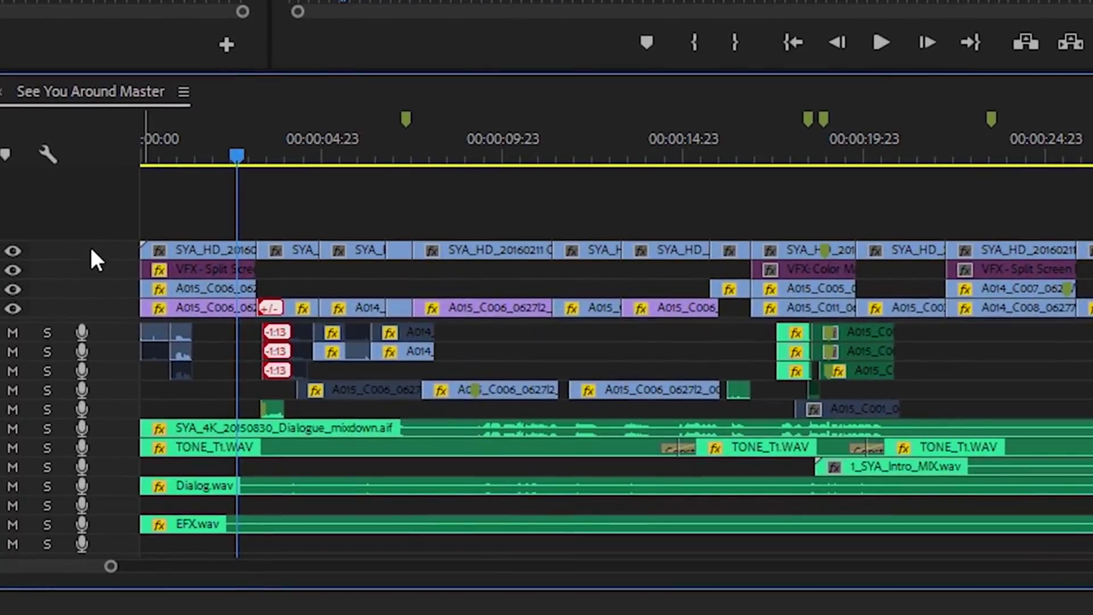
- Expand and collapse the V4 video track twice, scrolling through the track list
{"action": "double_click", "coordinate": [91, 250]}
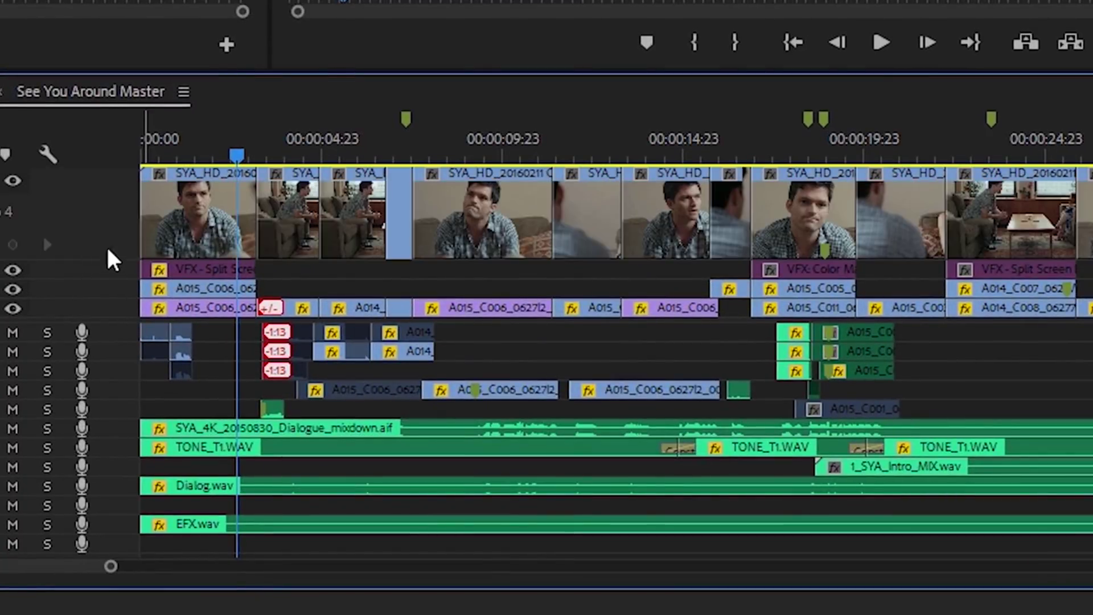
{"action": "double_click", "coordinate": [111, 224]}
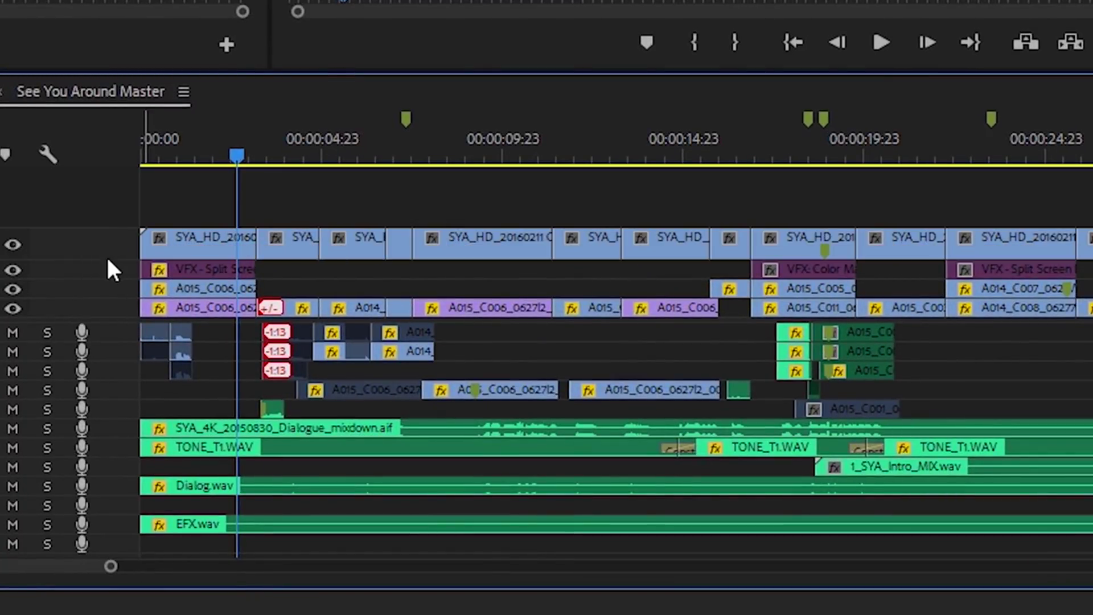
{"action": "double_click", "coordinate": [107, 247]}
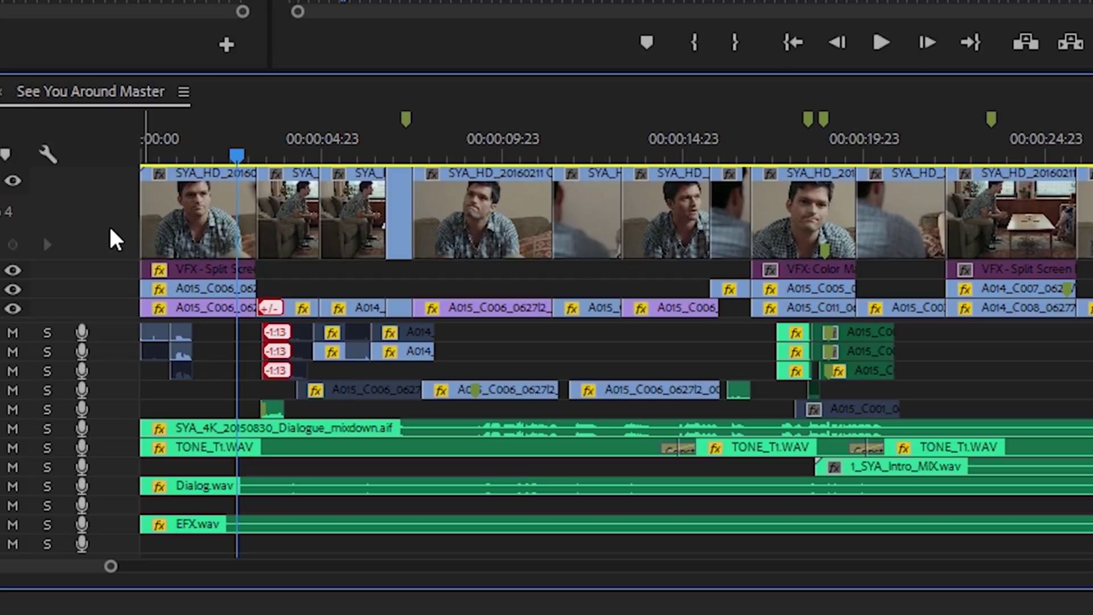
{"action": "double_click", "coordinate": [110, 228]}
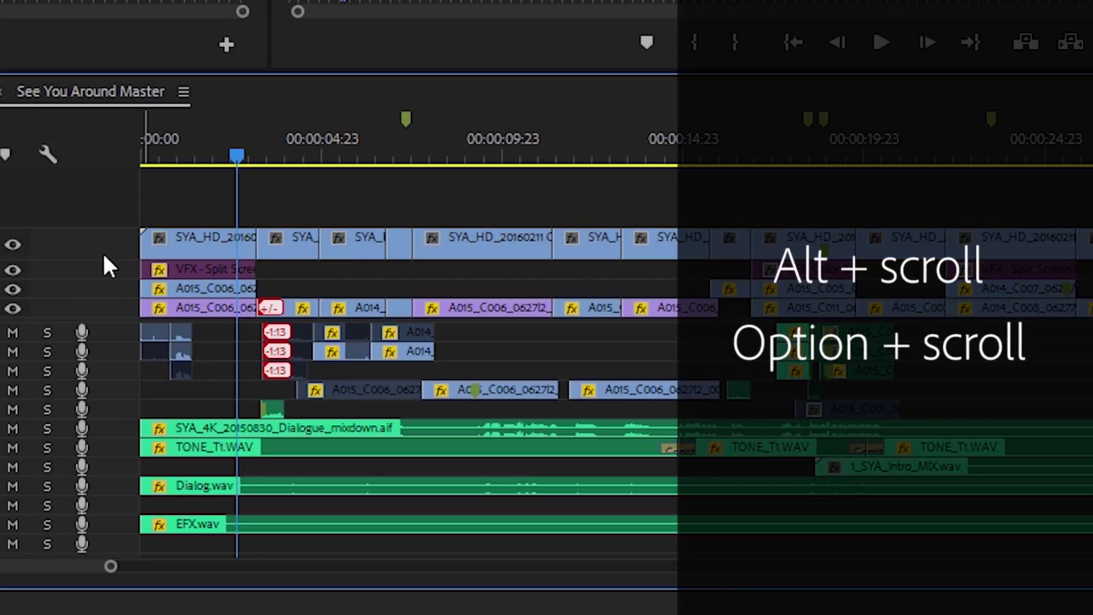
{"action": "scroll", "coordinate": [100, 242], "scroll_direction": "up", "scroll_amount": 3}
{"action": "scroll", "coordinate": [100, 228], "scroll_direction": "down", "scroll_amount": 2}
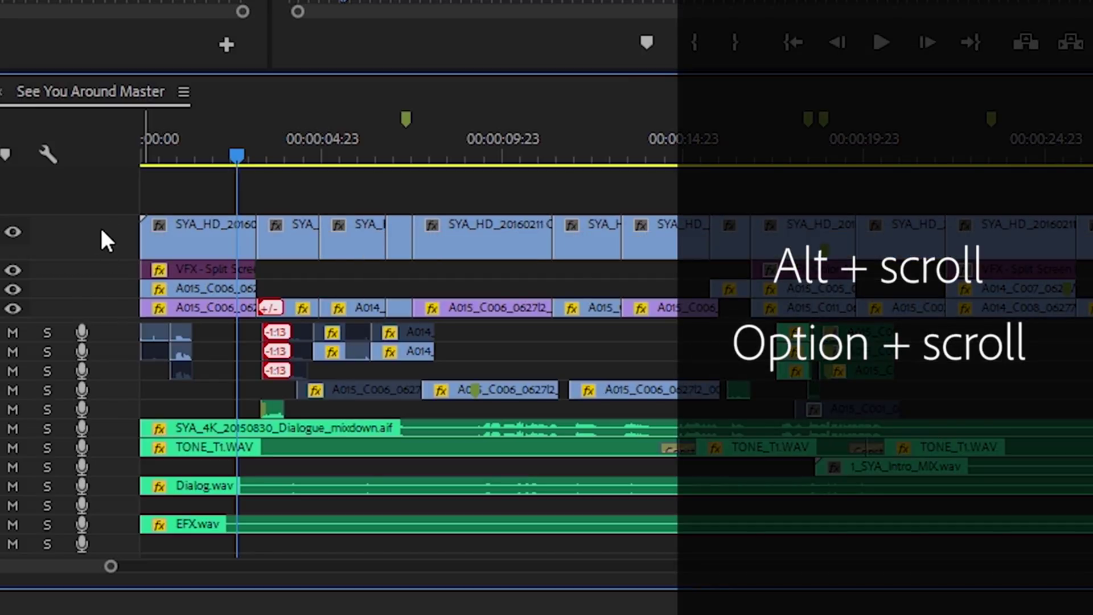
{"action": "scroll", "coordinate": [97, 244], "scroll_direction": "down", "scroll_amount": 2}
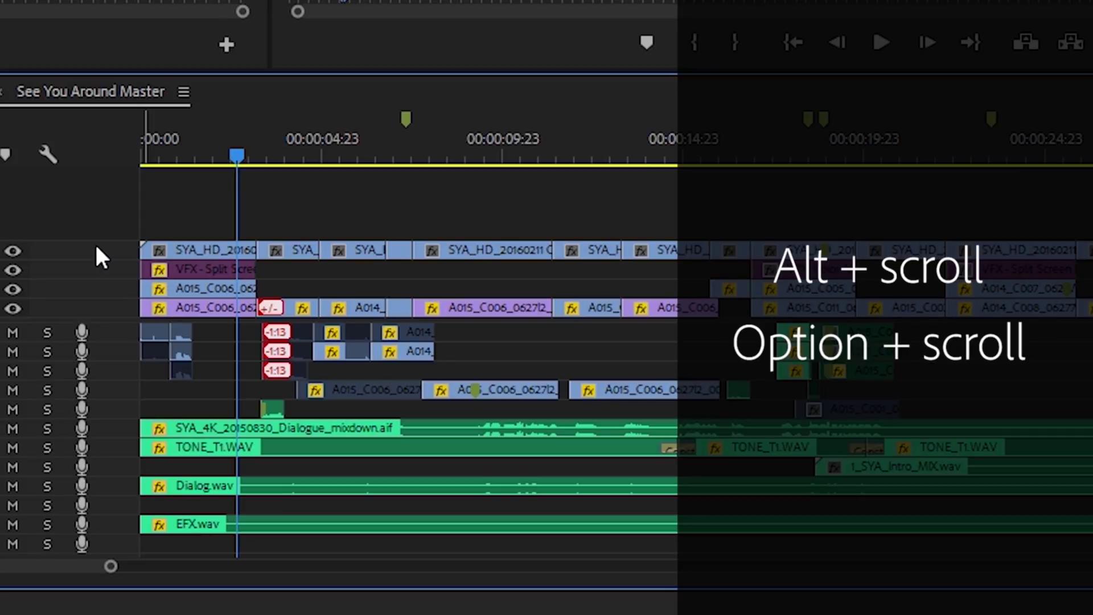
{"action": "scroll", "coordinate": [113, 266], "scroll_direction": "up", "scroll_amount": 3}
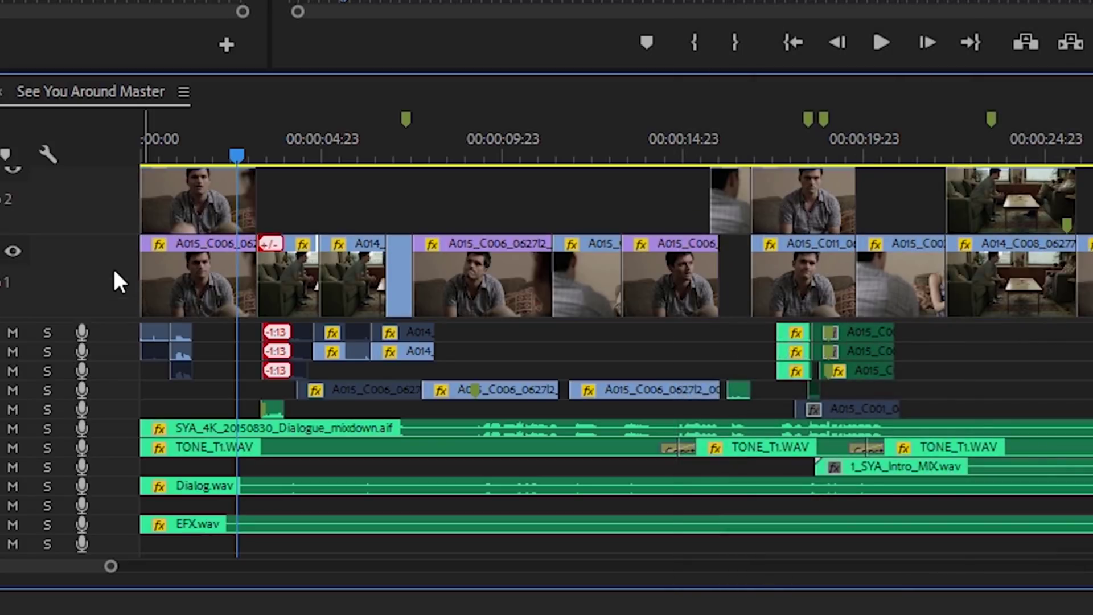
{"action": "scroll", "coordinate": [113, 267], "scroll_direction": "down", "scroll_amount": 3}
{"action": "scroll", "coordinate": [113, 267], "scroll_direction": "up", "scroll_amount": 3}
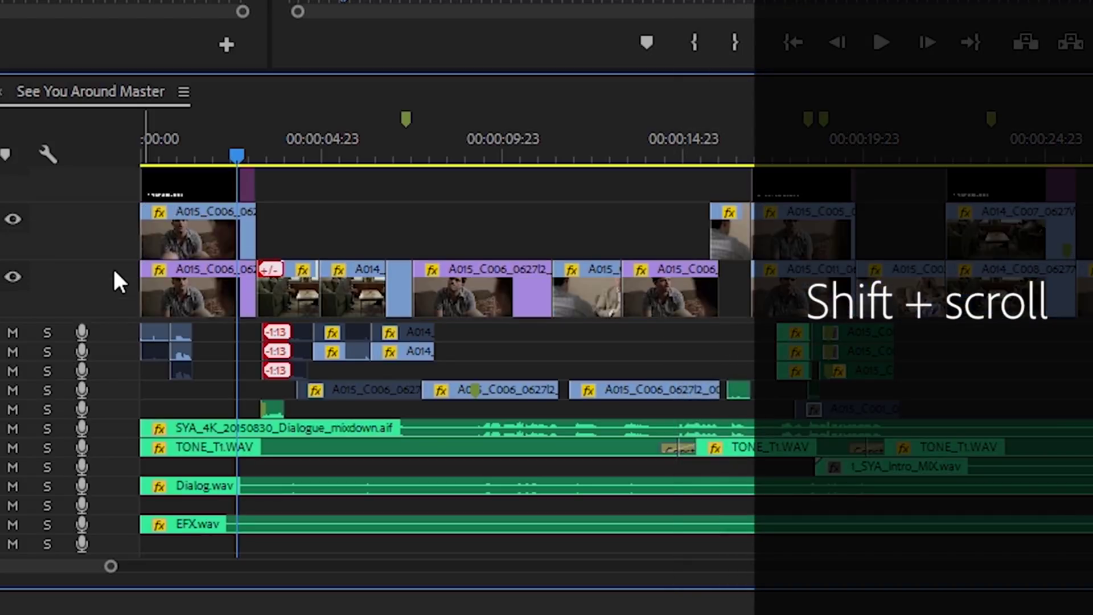
{"action": "scroll", "coordinate": [112, 345], "scroll_direction": "up", "scroll_amount": 3}
{"action": "scroll", "coordinate": [110, 344], "scroll_direction": "down", "scroll_amount": 2}
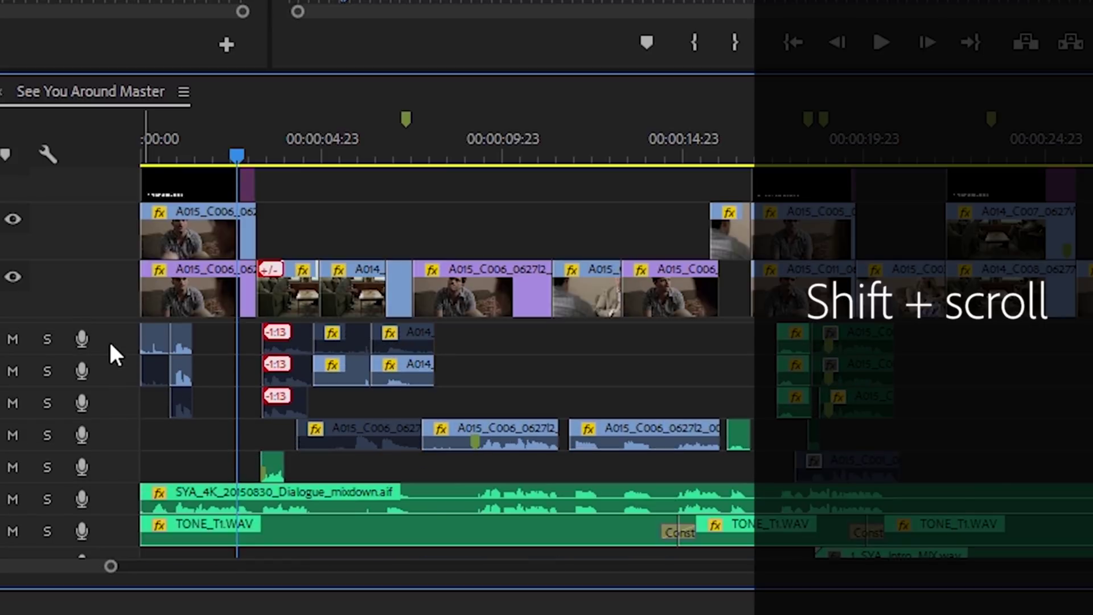
{"action": "scroll", "coordinate": [110, 349], "scroll_direction": "up", "scroll_amount": 2}
{"action": "scroll", "coordinate": [110, 350], "scroll_direction": "down", "scroll_amount": 4}
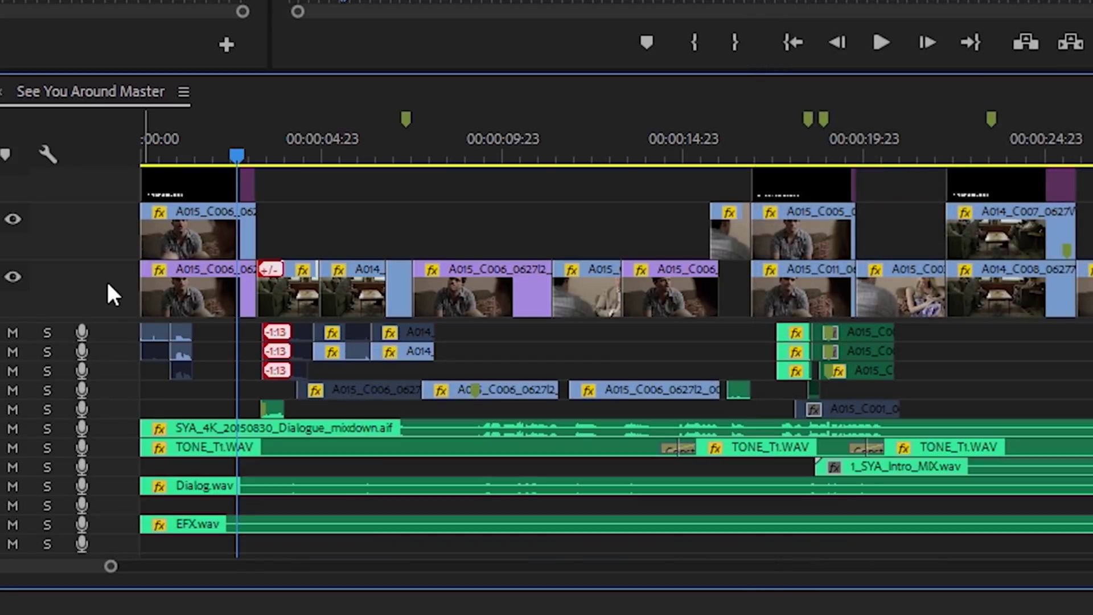
{"action": "scroll", "coordinate": [110, 282], "scroll_direction": "down", "scroll_amount": 3}
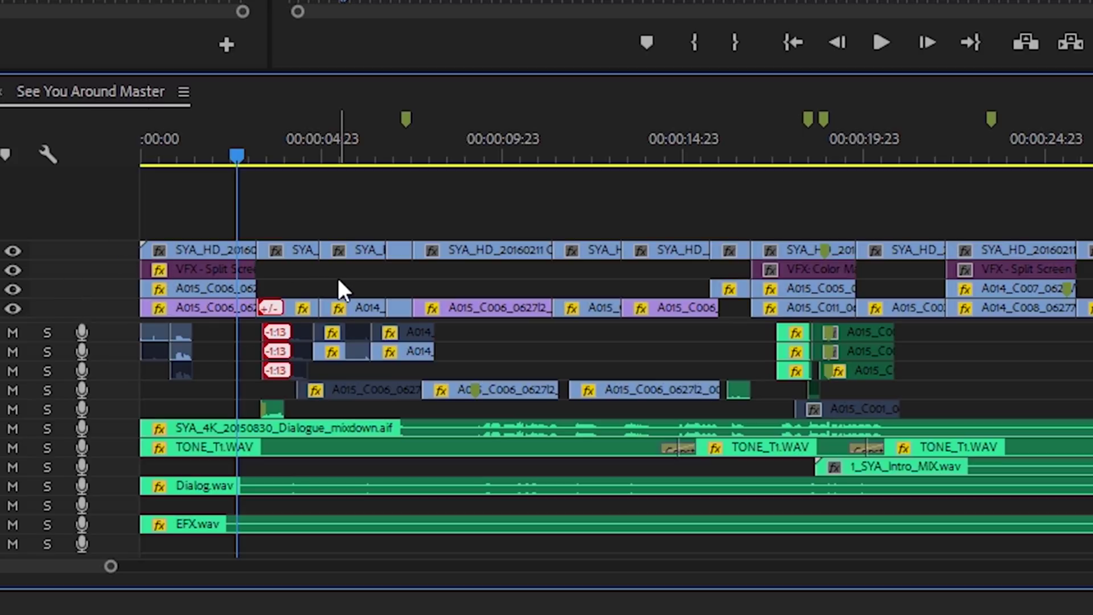
- Test track-height shortcuts: grow and shrink all tracks, then grow and shrink the video tracks
{"action": "key", "text": "shift+equal"}
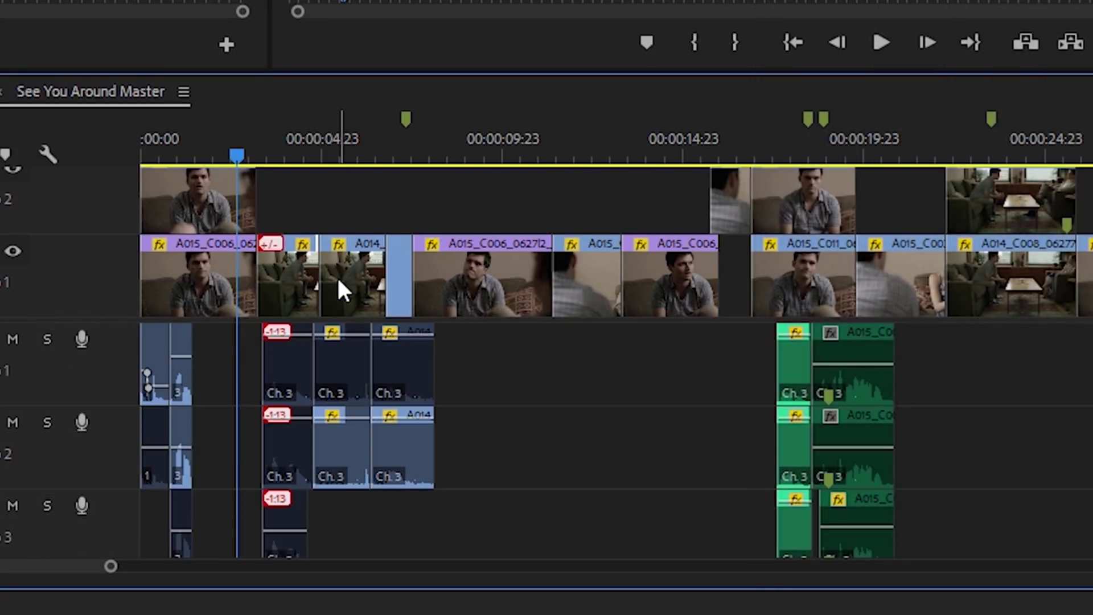
{"action": "key", "text": "shift+minus"}
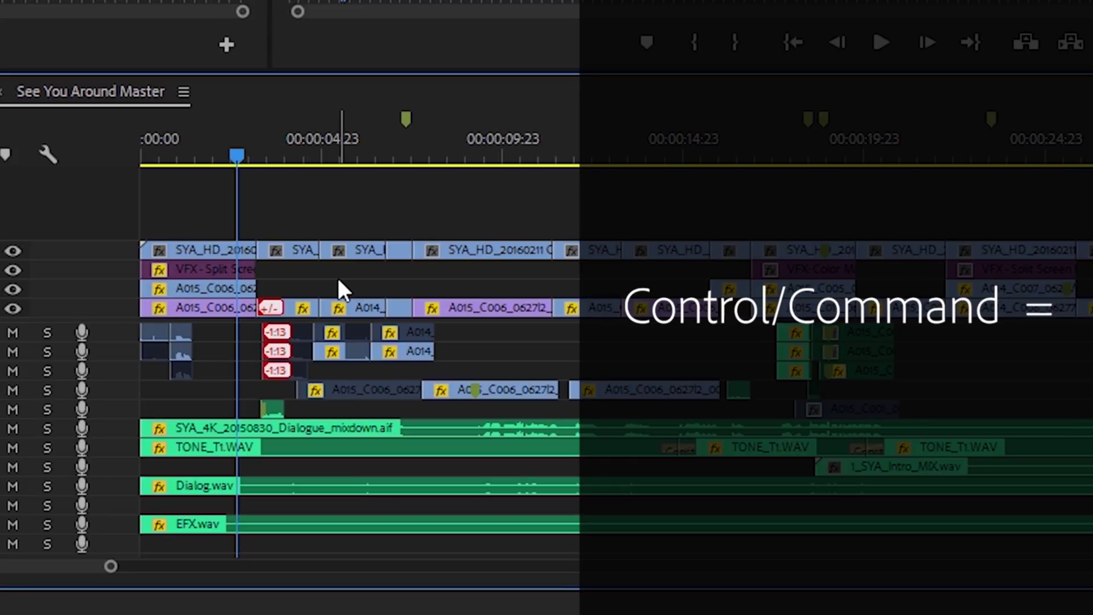
{"action": "key", "text": "ctrl+equal"}
{"action": "key", "text": "ctrl+equal"}
{"action": "key", "text": "ctrl+equal"}
{"action": "key", "text": "ctrl+equal"}
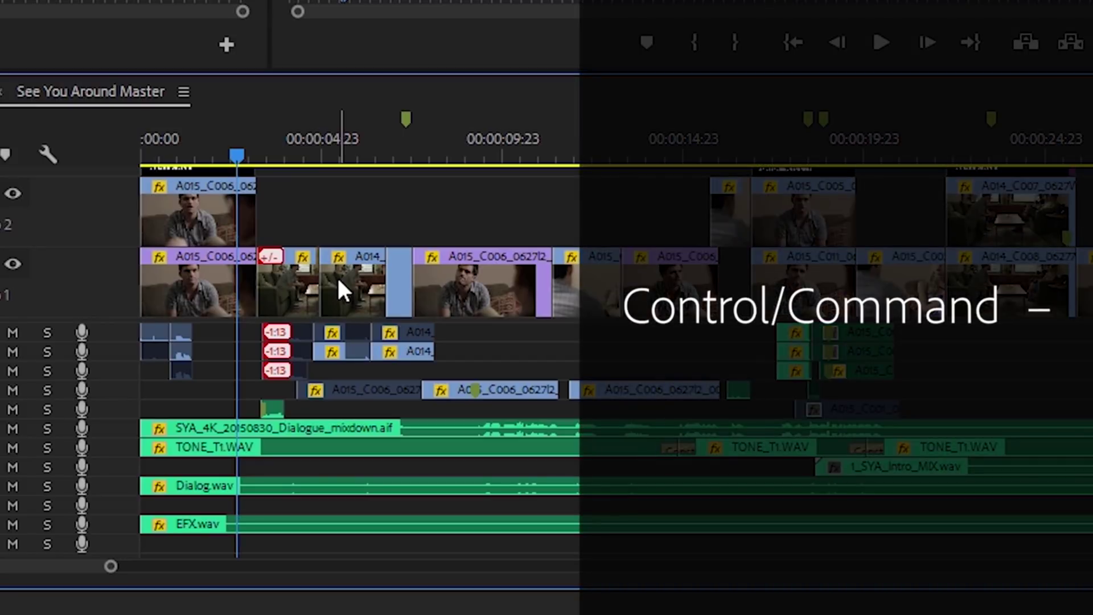
{"action": "key", "text": "ctrl+minus"}
{"action": "key", "text": "ctrl+minus"}
{"action": "key", "text": "ctrl+minus"}
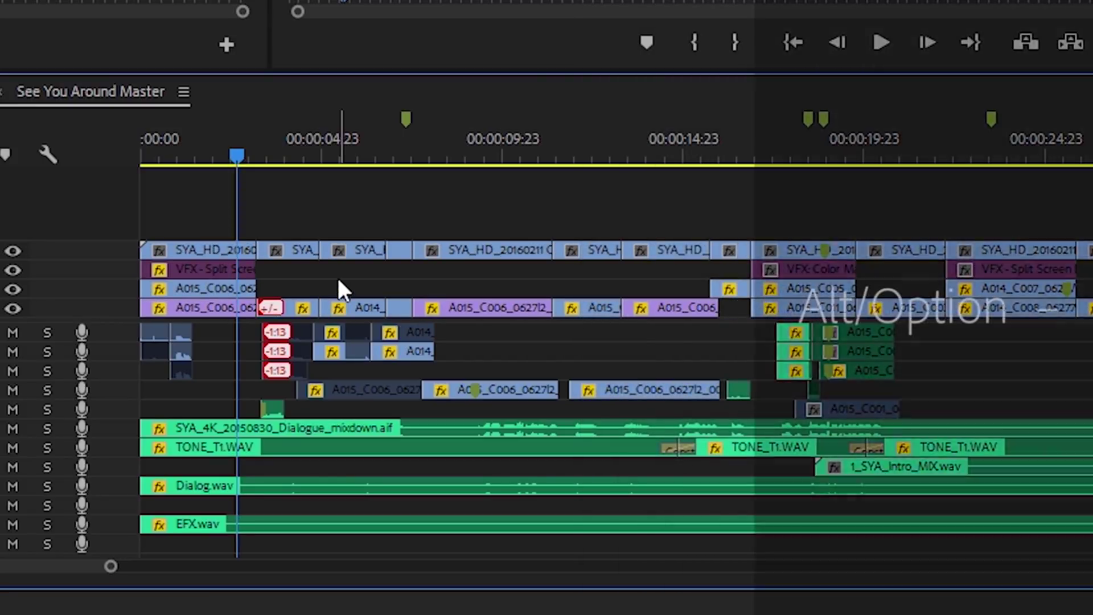
- Enlarge the audio tracks, expand all video tracks, and maximize the See You Around Master timeline
{"action": "key", "text": "alt+minus"}
{"action": "key", "text": "alt+minus"}
{"action": "key", "text": "alt+minus"}
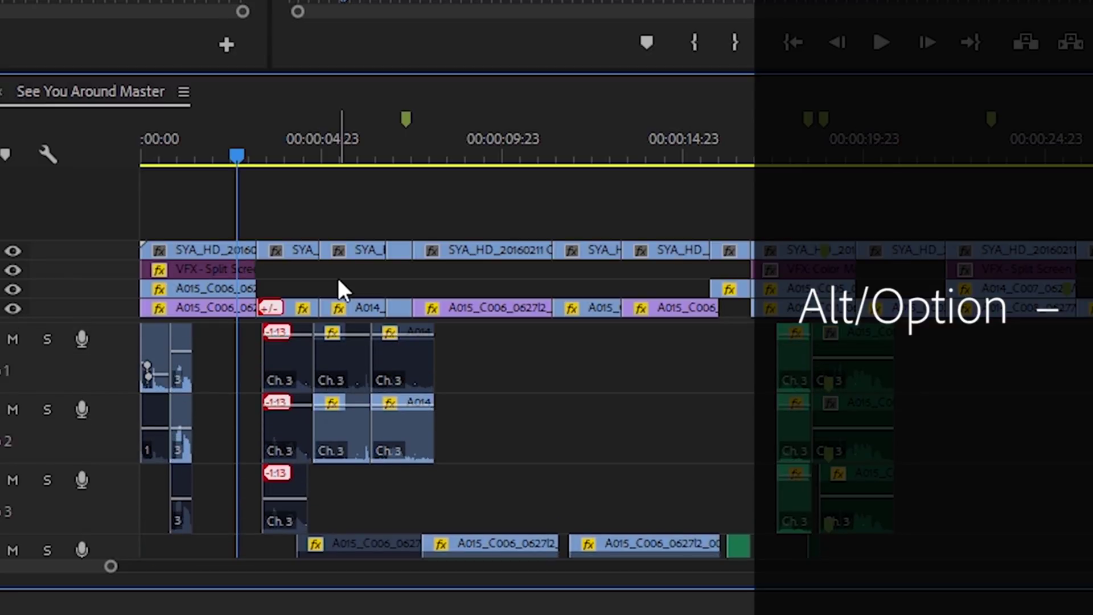
{"action": "key", "text": "alt+minus"}
{"action": "key", "text": "alt+minus"}
{"action": "key", "text": "alt+minus"}
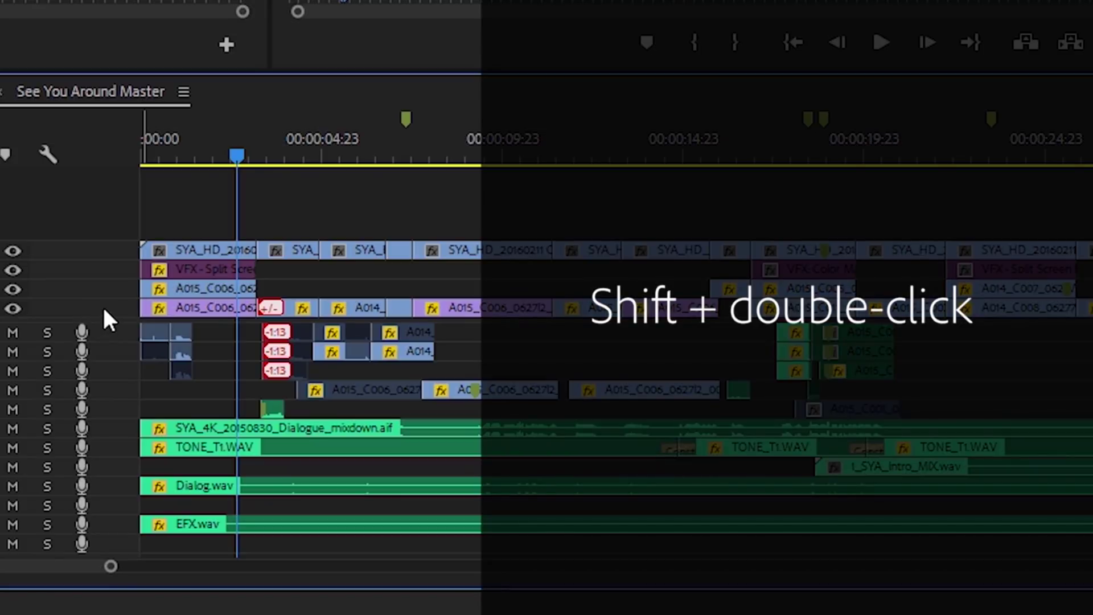
{"action": "double_click", "coordinate": [104, 308], "text": "shift"}
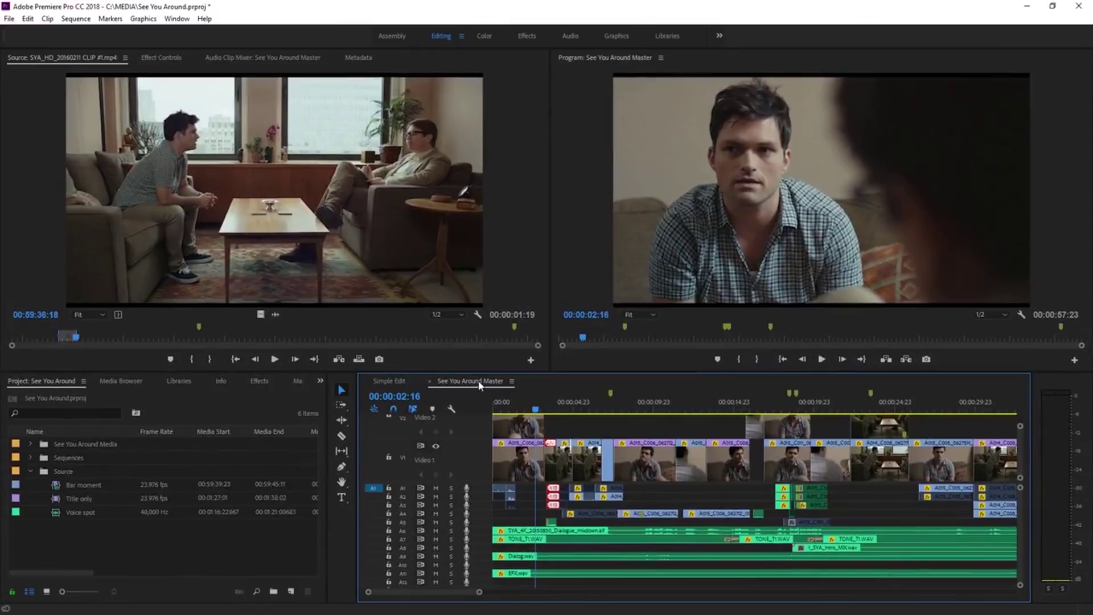
{"action": "double_click", "coordinate": [480, 385]}
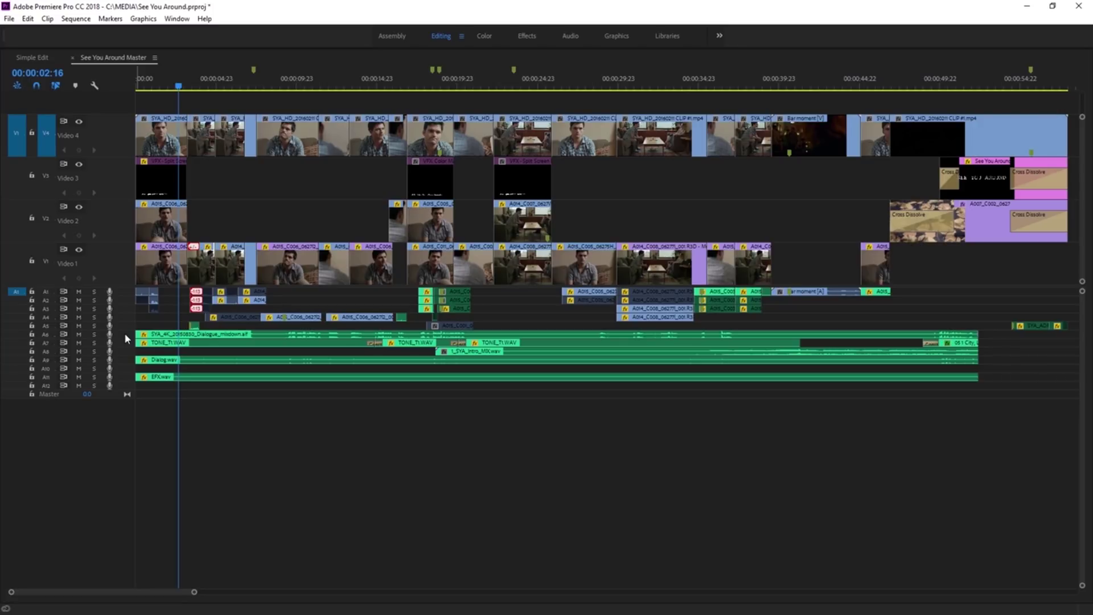
- Collapse all audio and video tracks to minimum height, then expand Audio 2 and Audio 1
{"action": "key", "text": "alt+equal"}
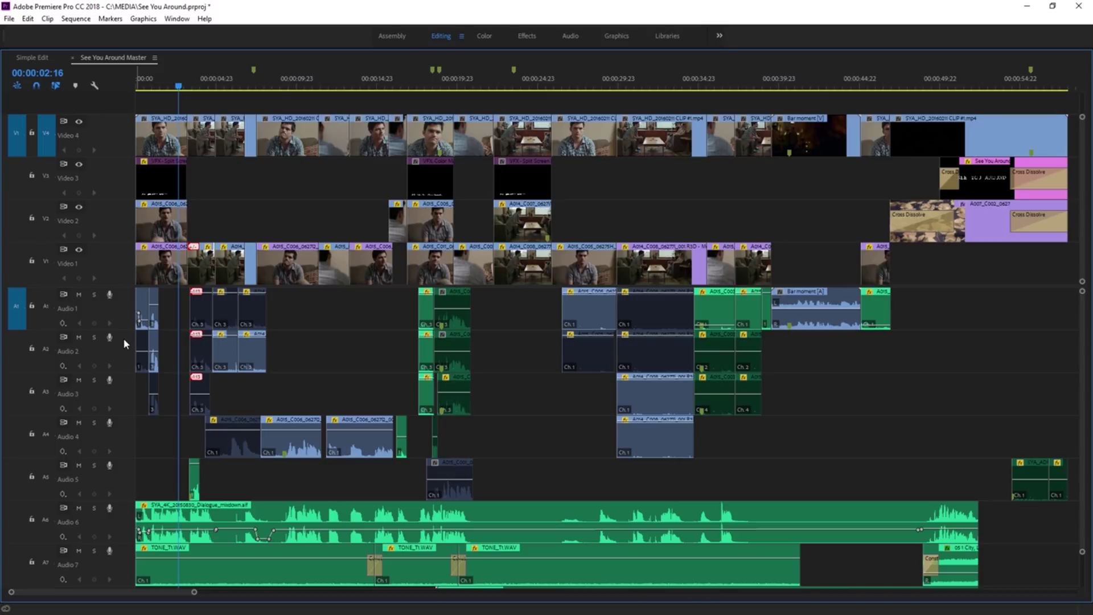
{"action": "key", "text": "alt+minus"}
{"action": "key", "text": "ctrl+minus"}
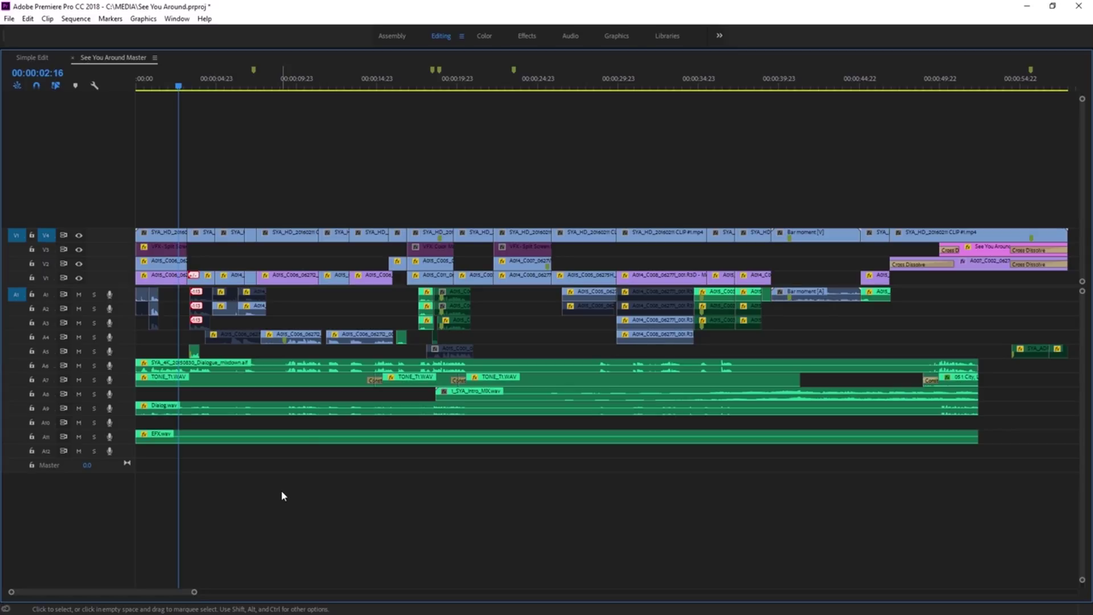
{"action": "double_click", "coordinate": [123, 306]}
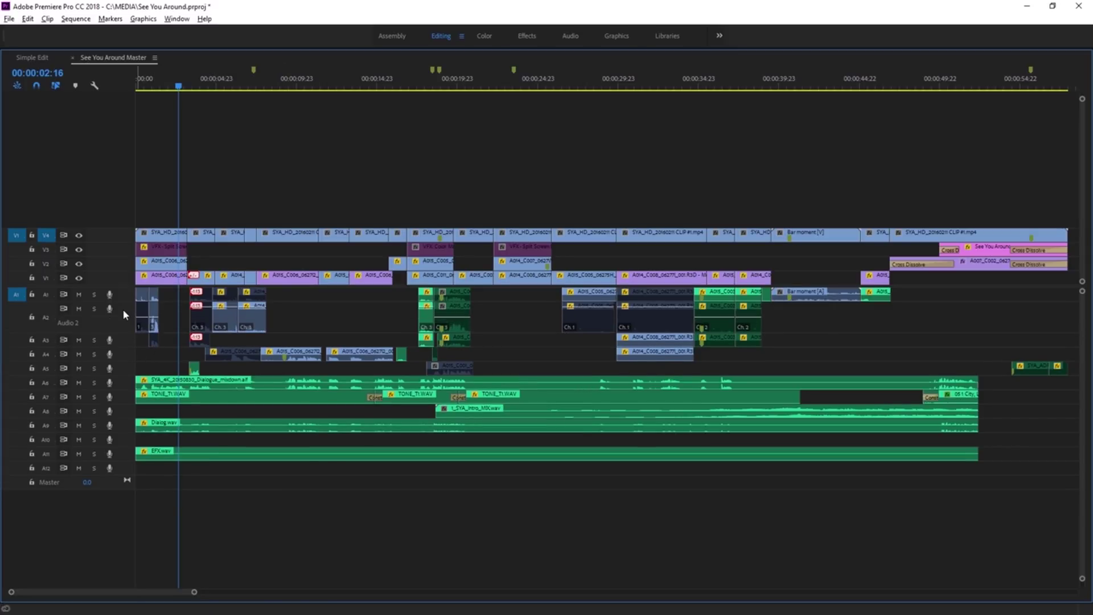
{"action": "double_click", "coordinate": [125, 294]}
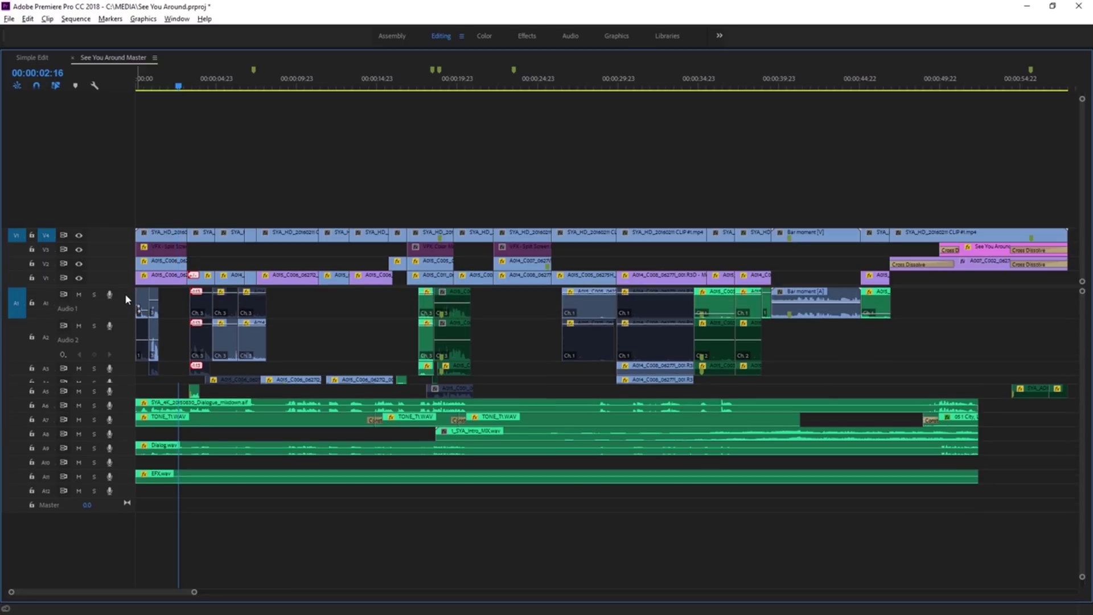
{"action": "key", "text": "alt"}
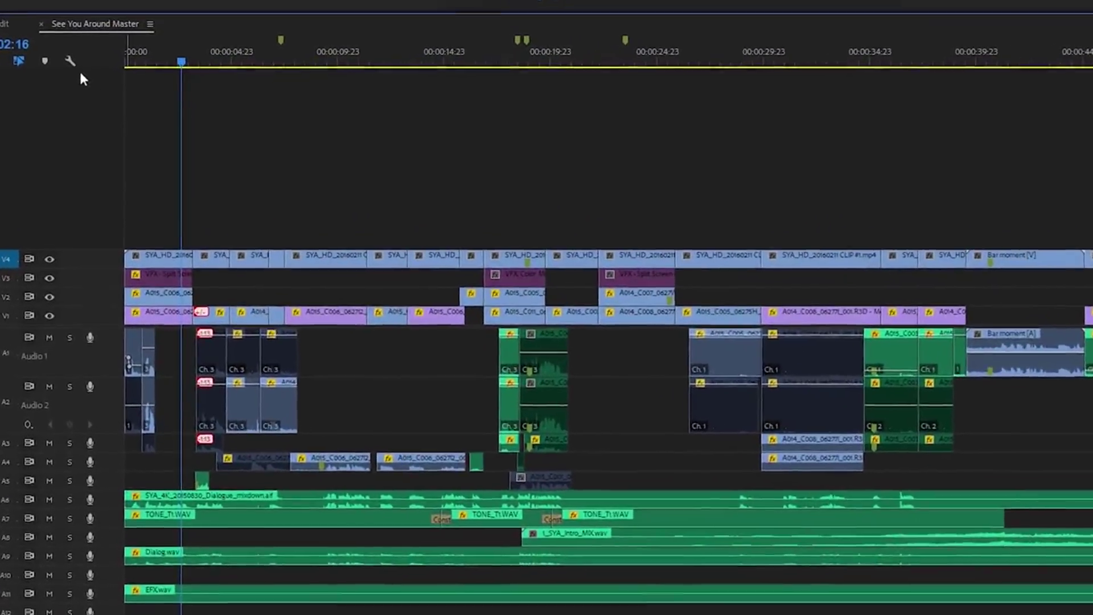
- Save the track heights as preset 'Big A1 and A2' on Track Height Preset 1, then collapse the audio tracks
{"action": "left_click", "coordinate": [70, 60]}
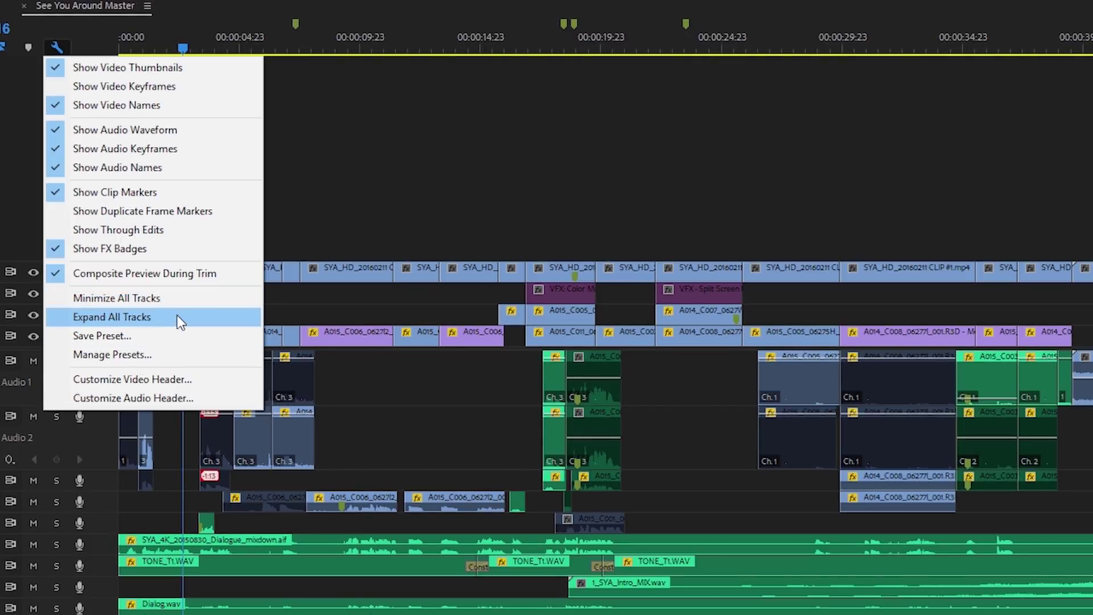
{"action": "left_click", "coordinate": [184, 342]}
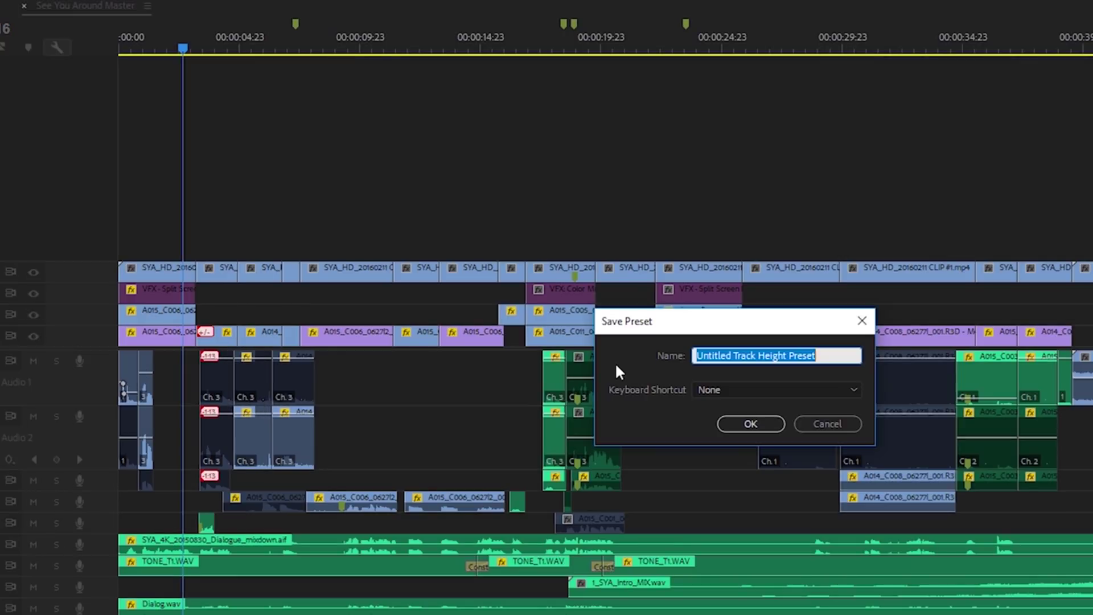
{"action": "type", "text": "Big A"}
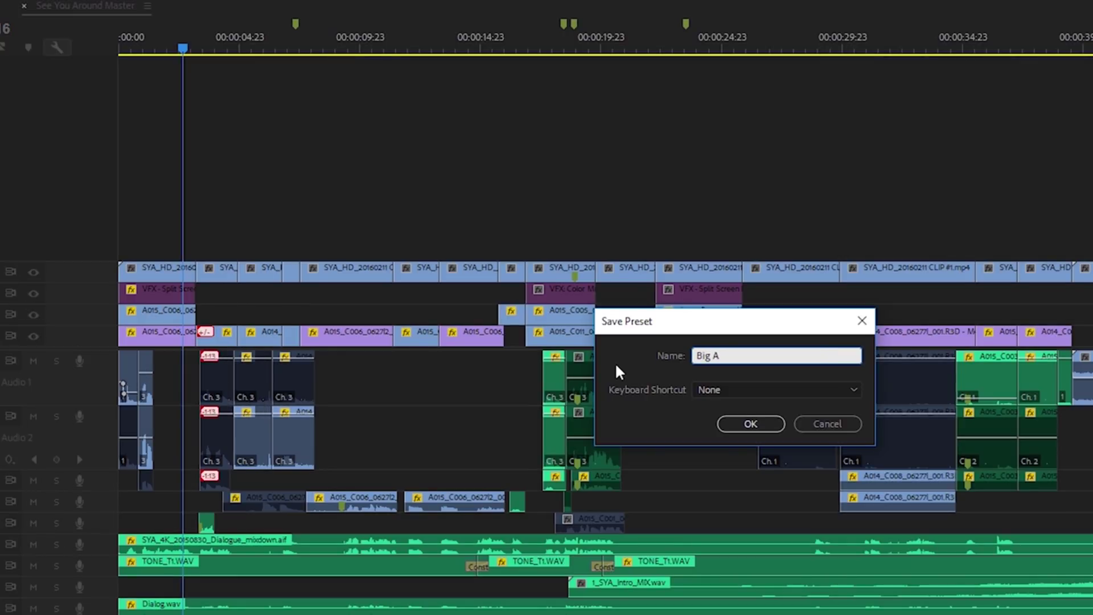
{"action": "type", "text": "1 and A2"}
{"action": "left_click", "coordinate": [702, 390]}
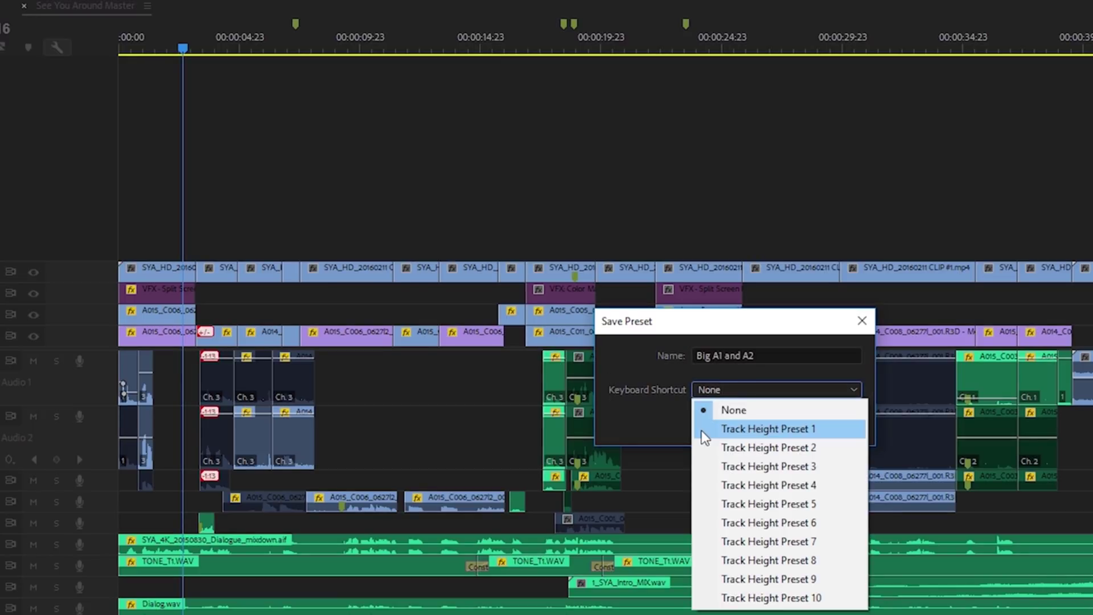
{"action": "left_click", "coordinate": [701, 431]}
{"action": "left_click", "coordinate": [749, 421]}
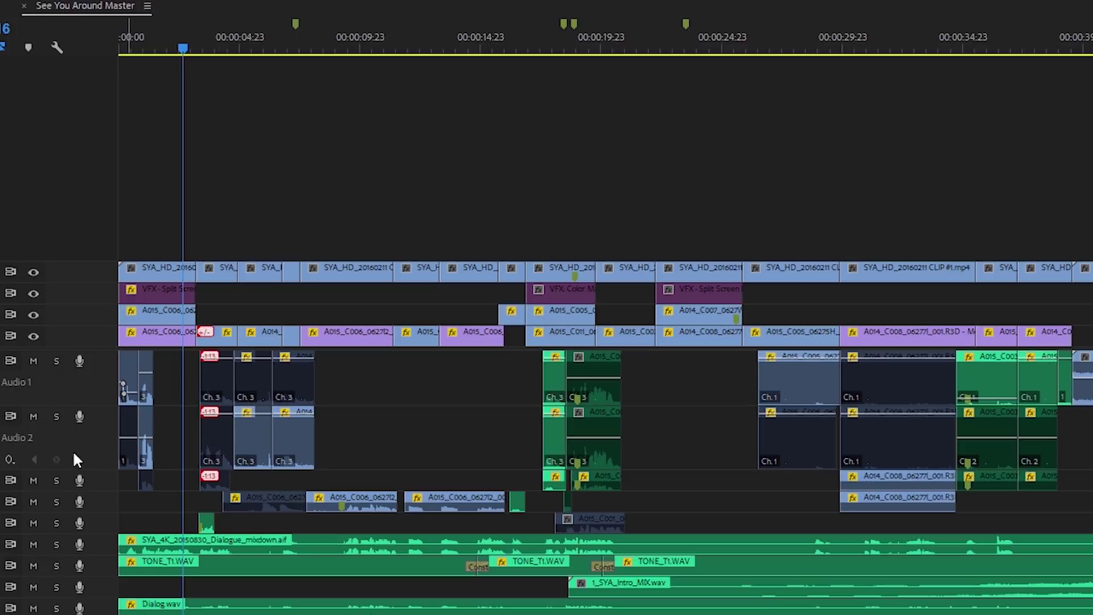
{"action": "key", "text": "alt+minus"}
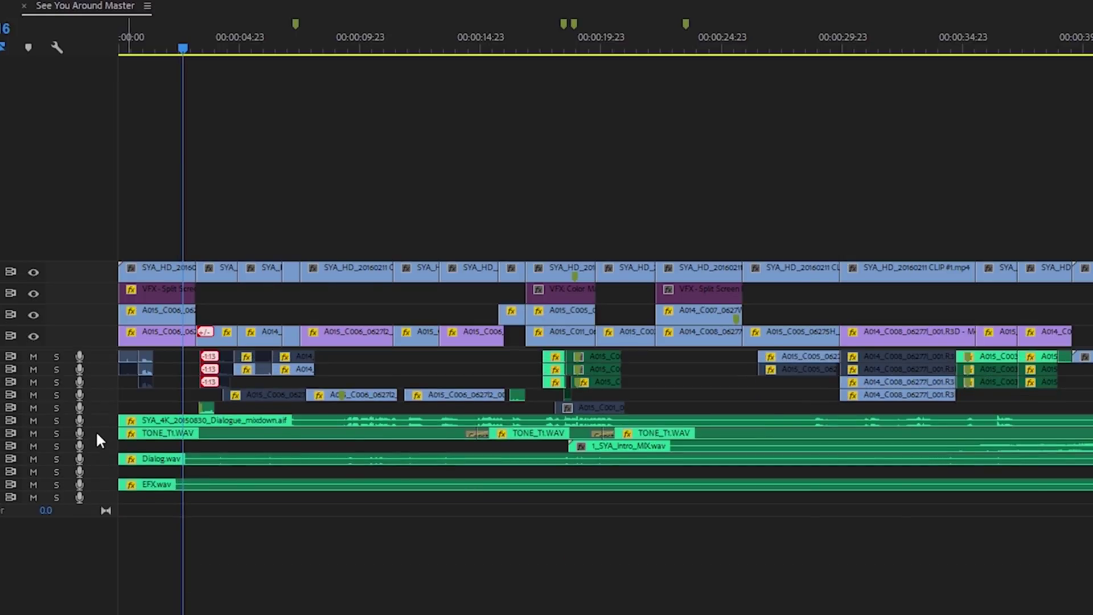
{"action": "left_click", "coordinate": [57, 47]}
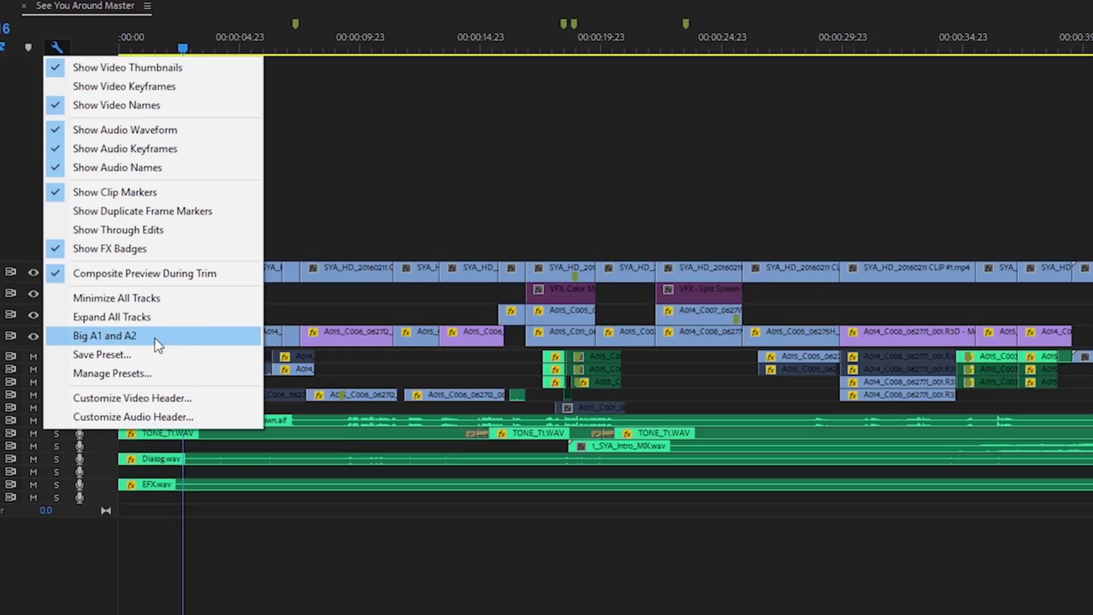
{"action": "left_click", "coordinate": [162, 377]}
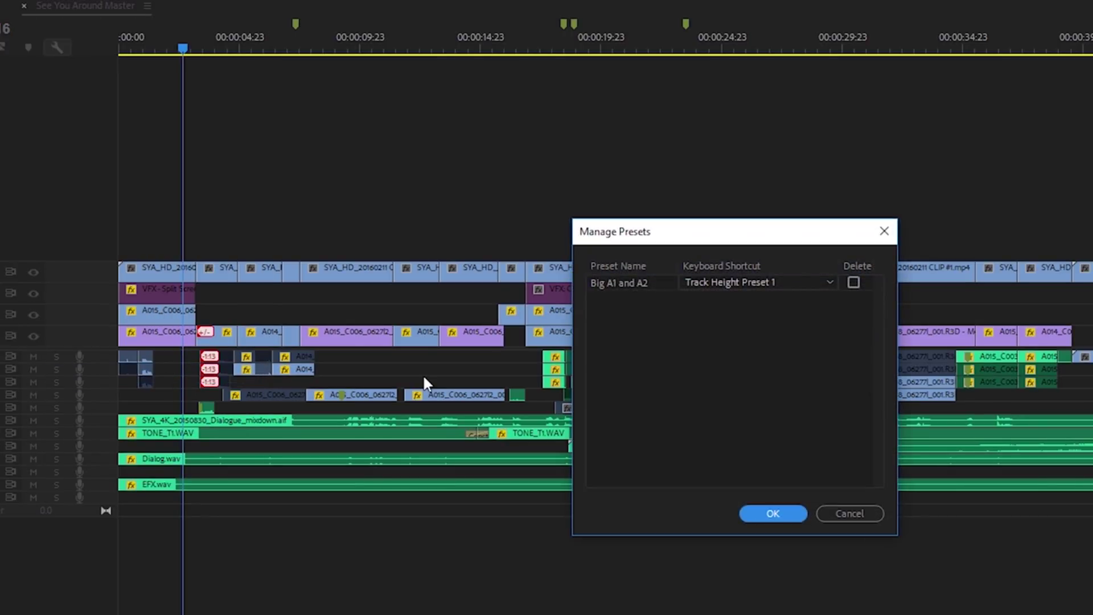
{"action": "left_click", "coordinate": [830, 283]}
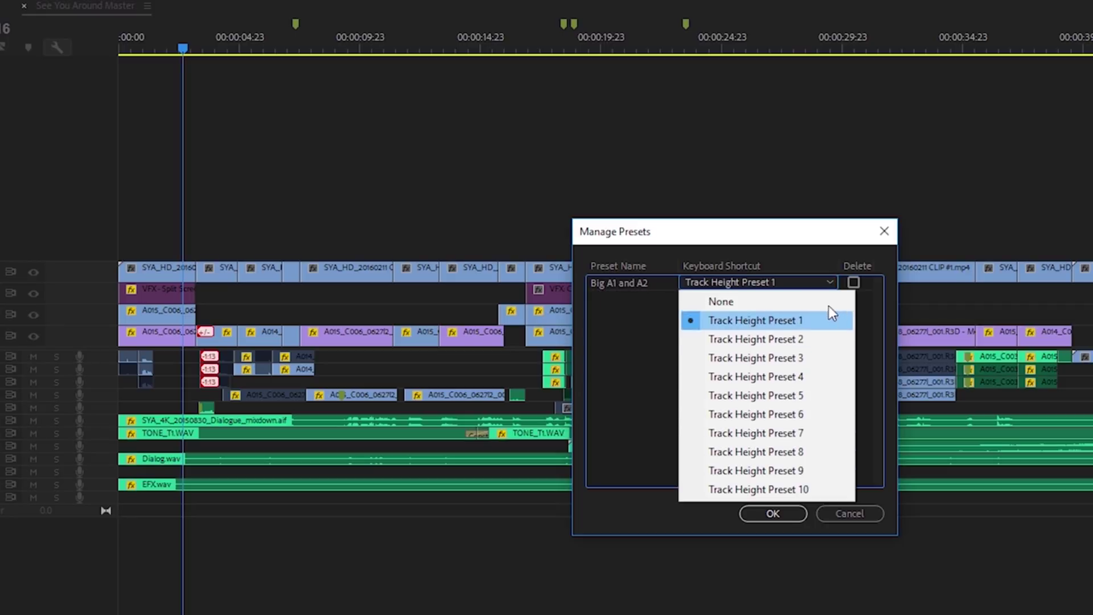
{"action": "left_click", "coordinate": [831, 283]}
{"action": "left_click", "coordinate": [854, 283]}
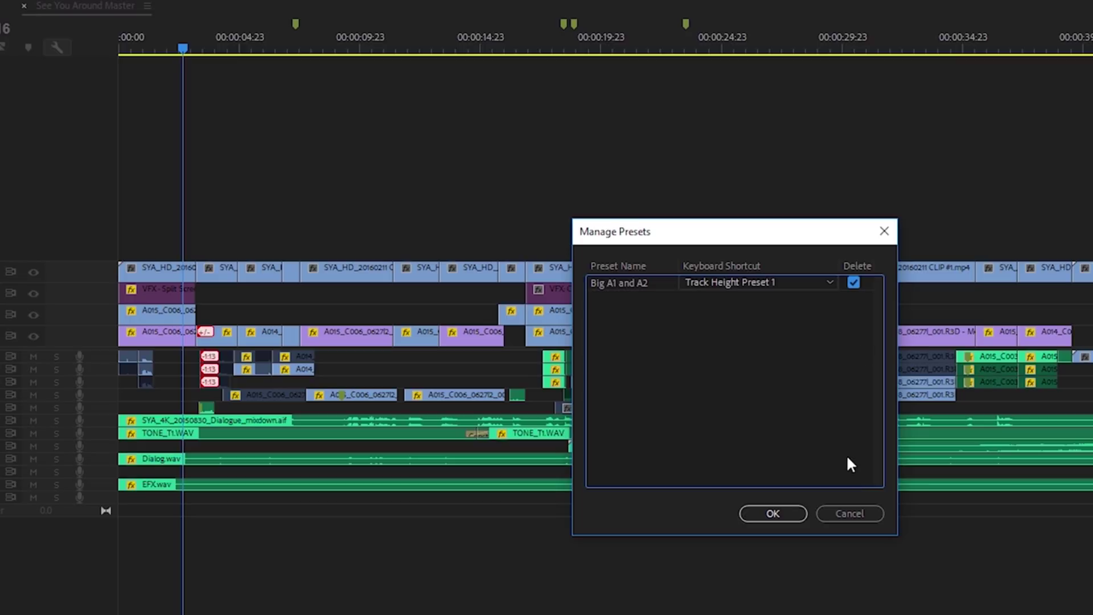
{"action": "left_click", "coordinate": [845, 512]}
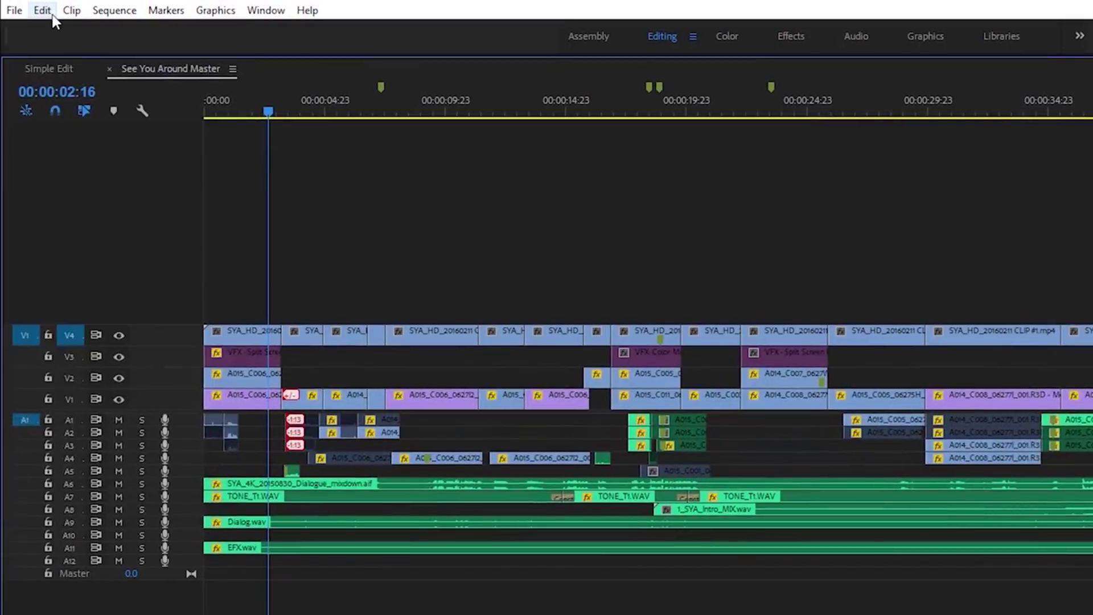
- Assign Ctrl+Alt+Shift+A to the Track Height Preset 1 command in Keyboard Shortcuts
{"action": "left_click", "coordinate": [42, 10]}
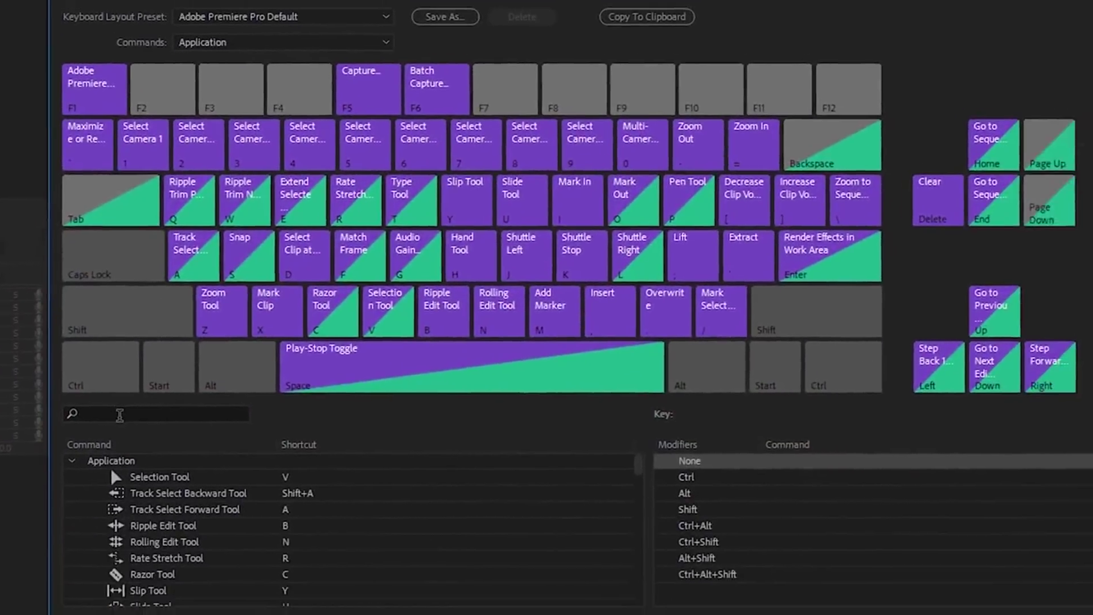
{"action": "left_click", "coordinate": [229, 524]}
{"action": "type", "text": "track he"}
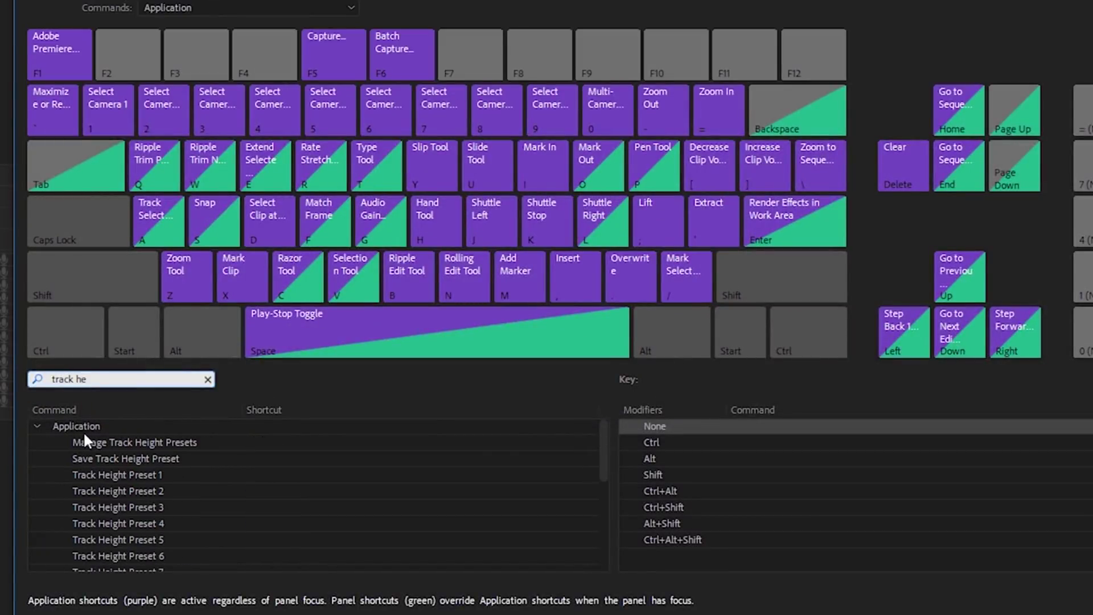
{"action": "left_click", "coordinate": [151, 507]}
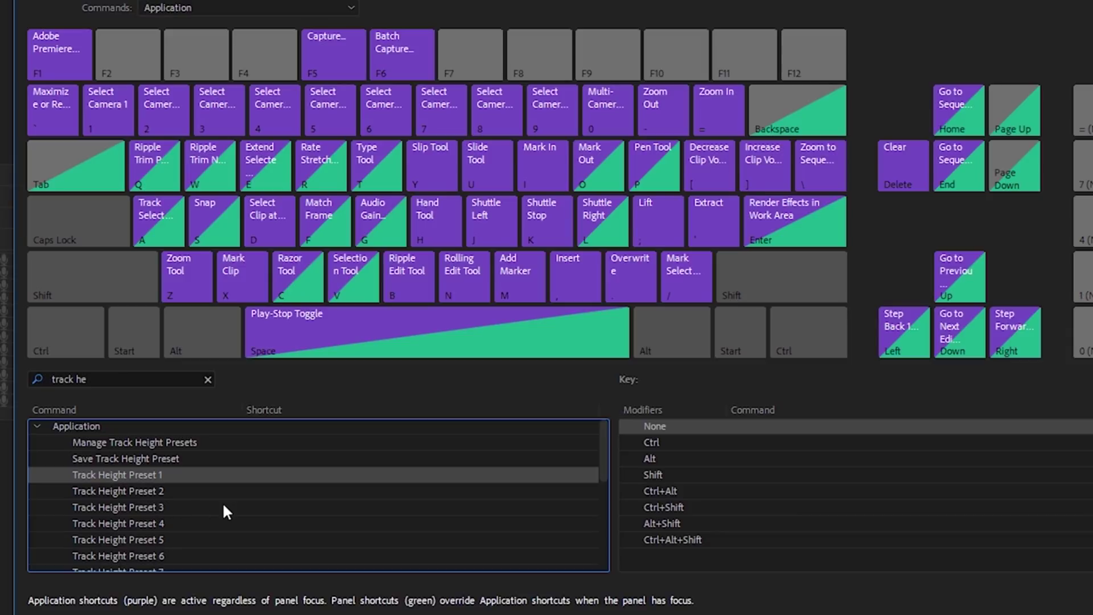
{"action": "key", "text": "shift"}
{"action": "key", "text": "ctrl"}
{"action": "key", "text": "alt"}
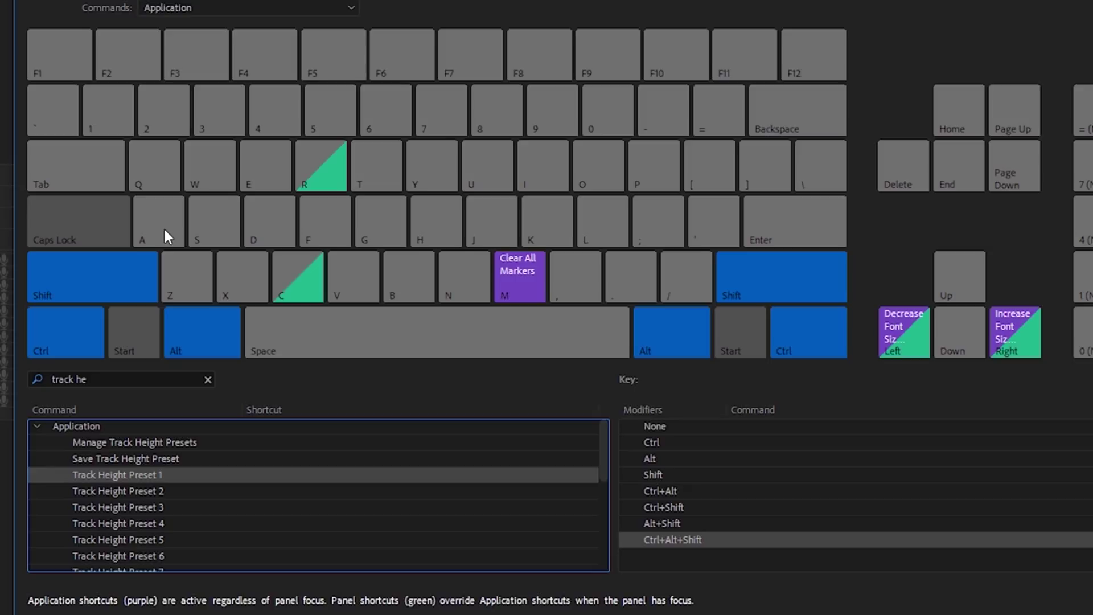
{"action": "key", "text": "ctrl+alt+shift"}
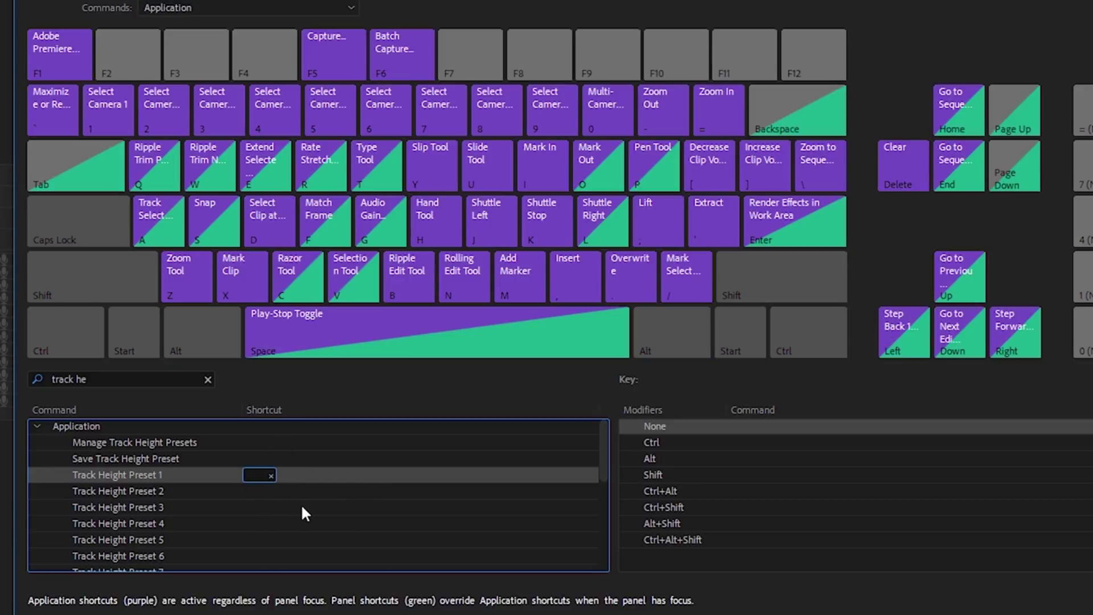
{"action": "key", "text": "ctrl+alt+shift+a"}
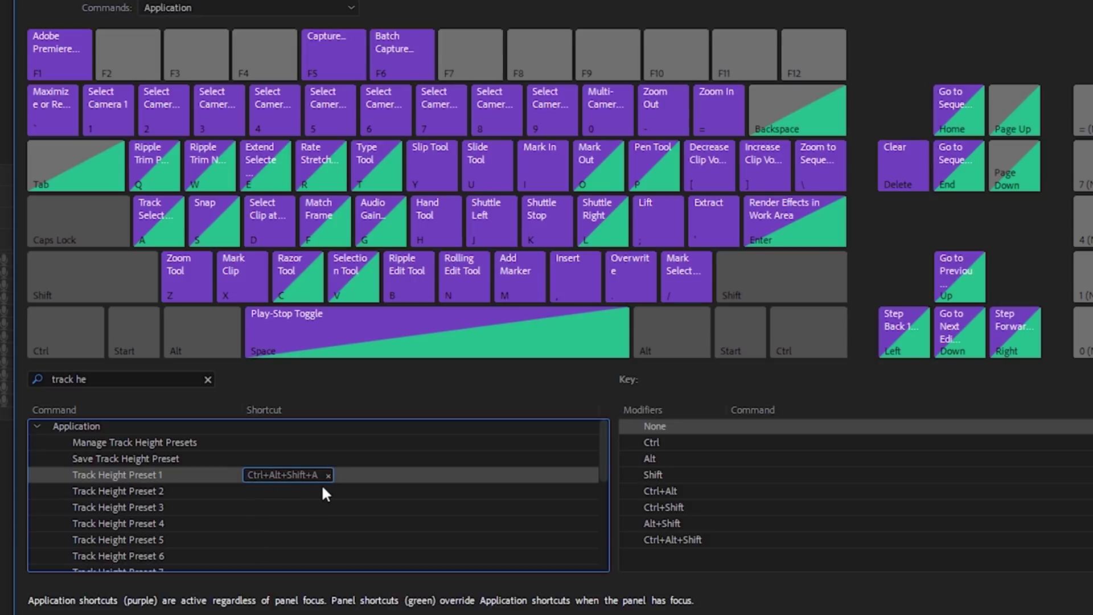
{"action": "left_click", "coordinate": [787, 602]}
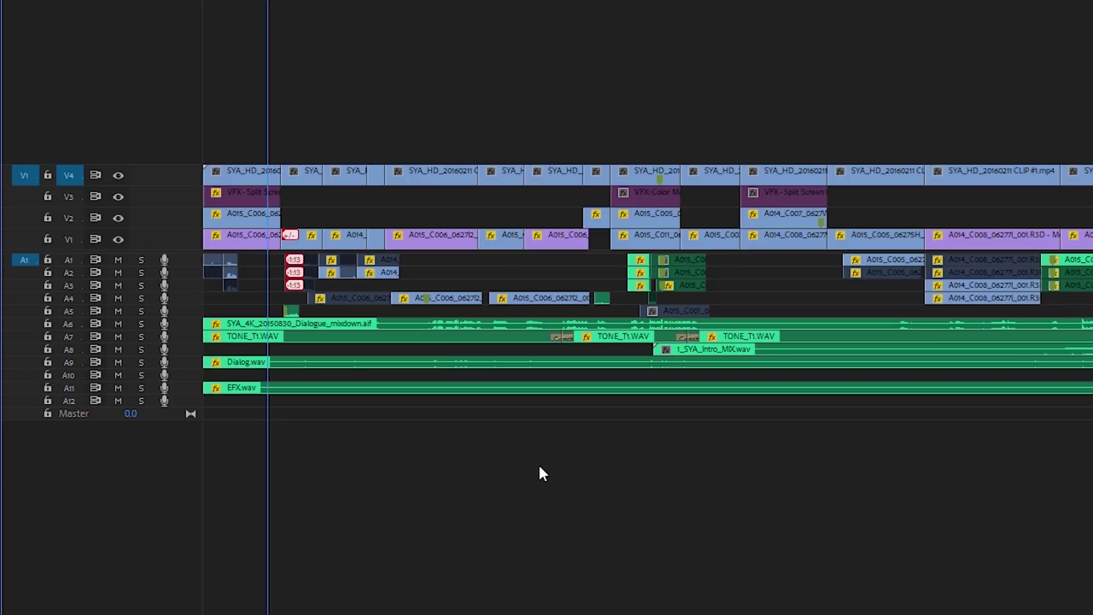
- Apply the saved track-height preset and drag Video 1 taller so its thumbnails show
{"action": "key", "text": "alt+="}
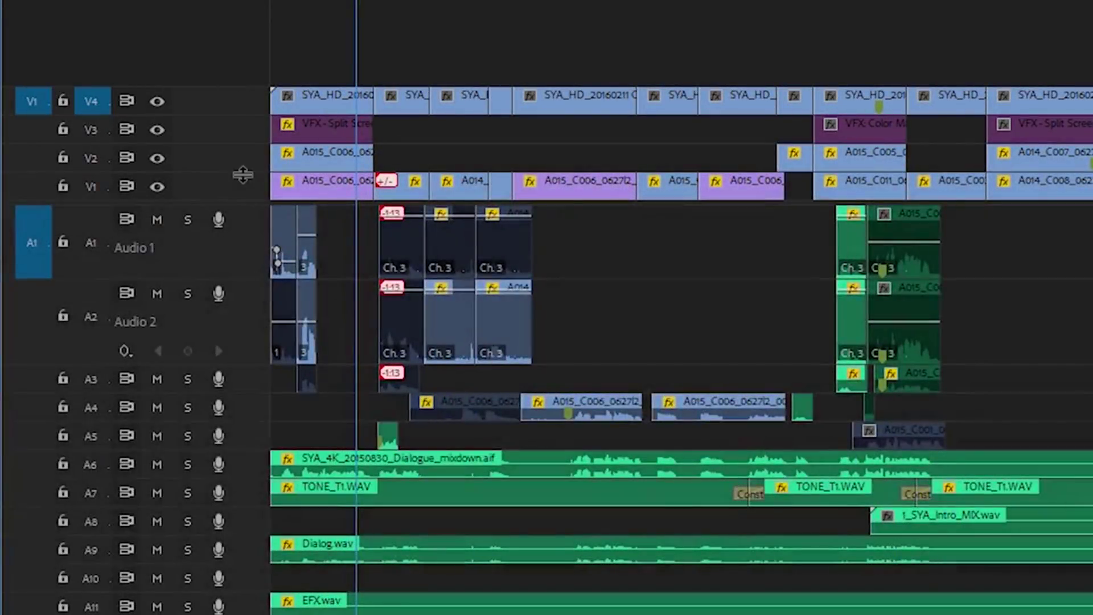
{"action": "left_click_drag", "start_coordinate": [243, 175], "coordinate": [251, 100]}
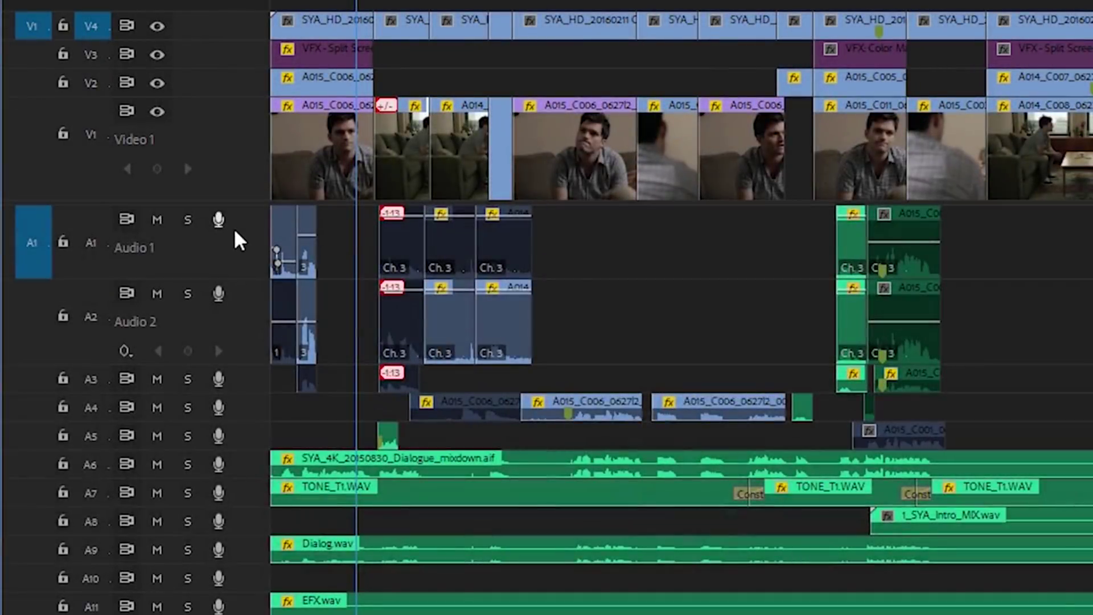
- Rename the Video 1 track to 'Camera A'
{"action": "right_click", "coordinate": [213, 137]}
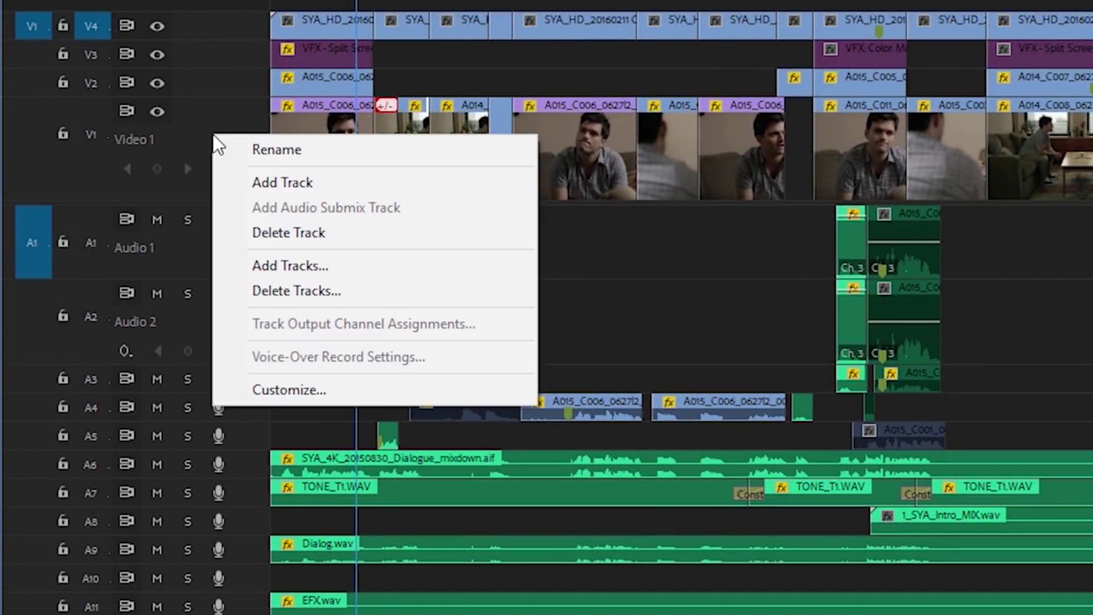
{"action": "left_click", "coordinate": [278, 161]}
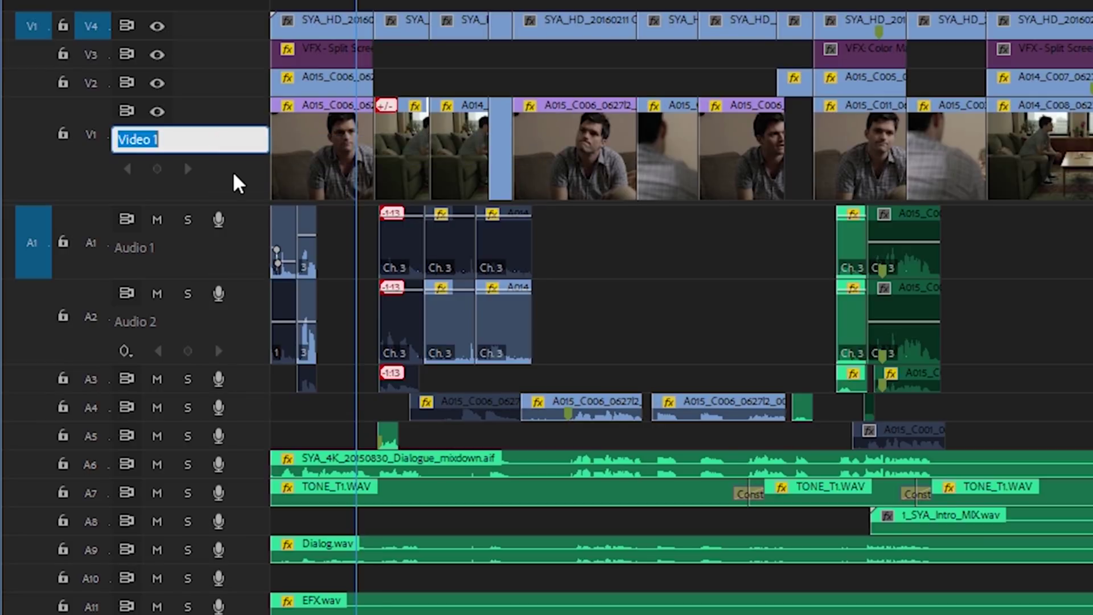
{"action": "type", "text": "Camera A"}
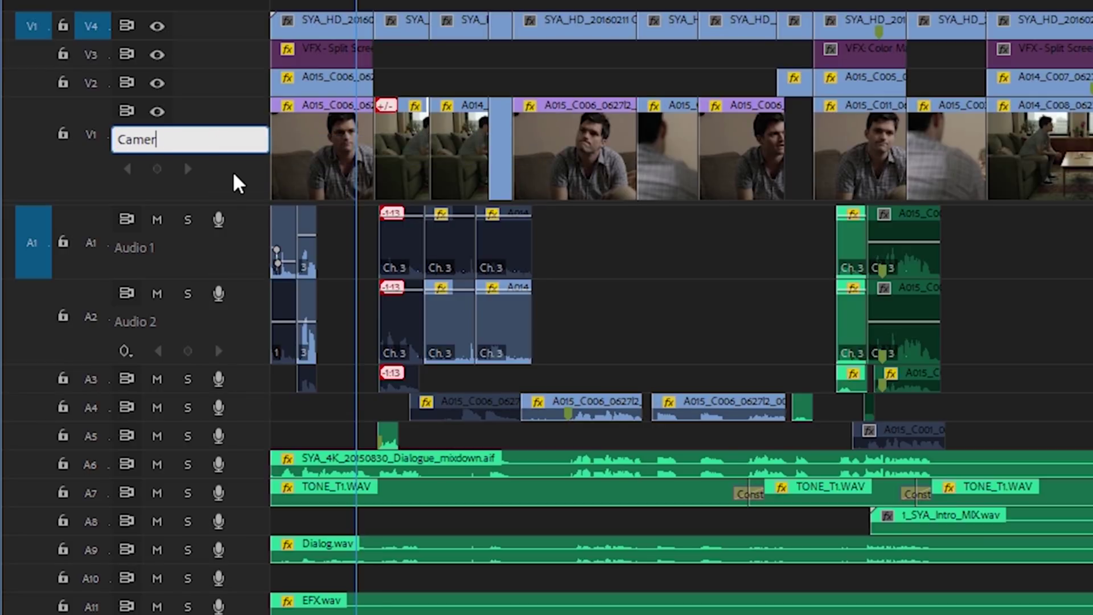
{"action": "key", "text": "Return"}
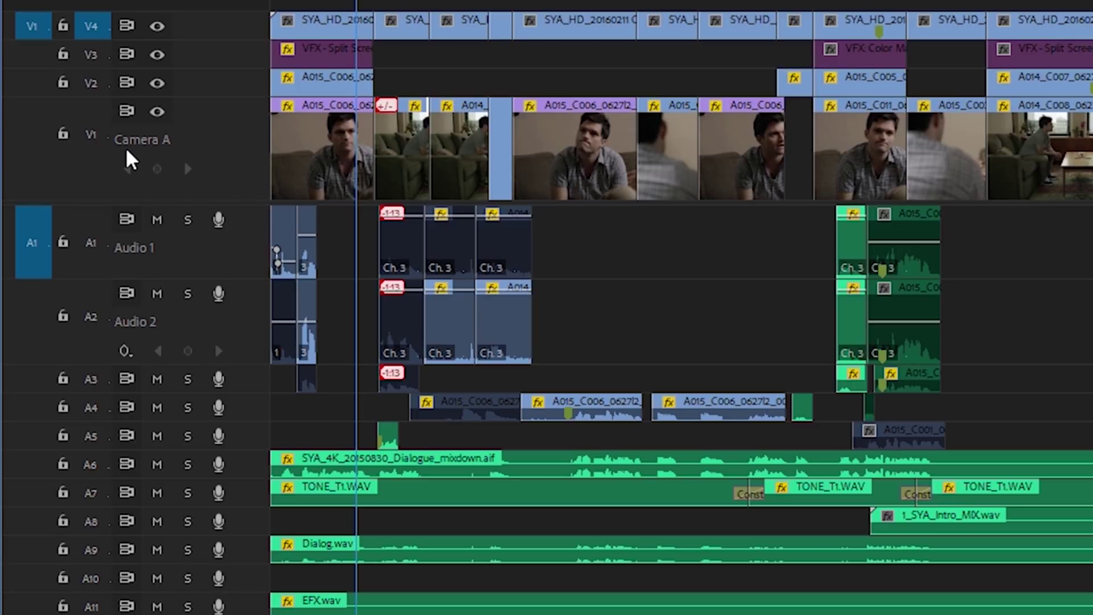
{"action": "right_click", "coordinate": [205, 82]}
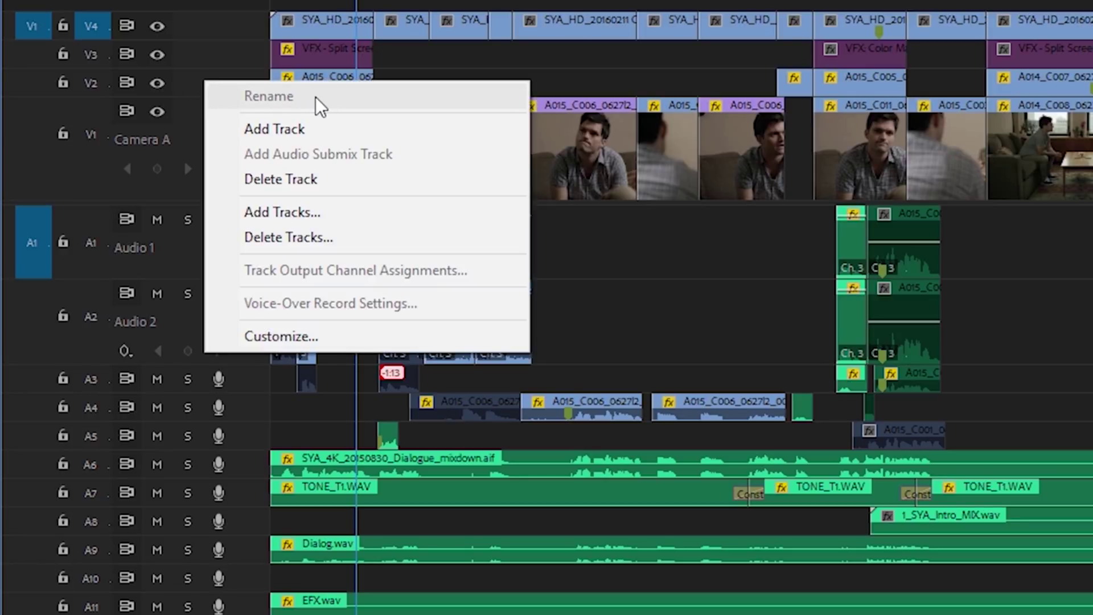
{"action": "left_click", "coordinate": [190, 91]}
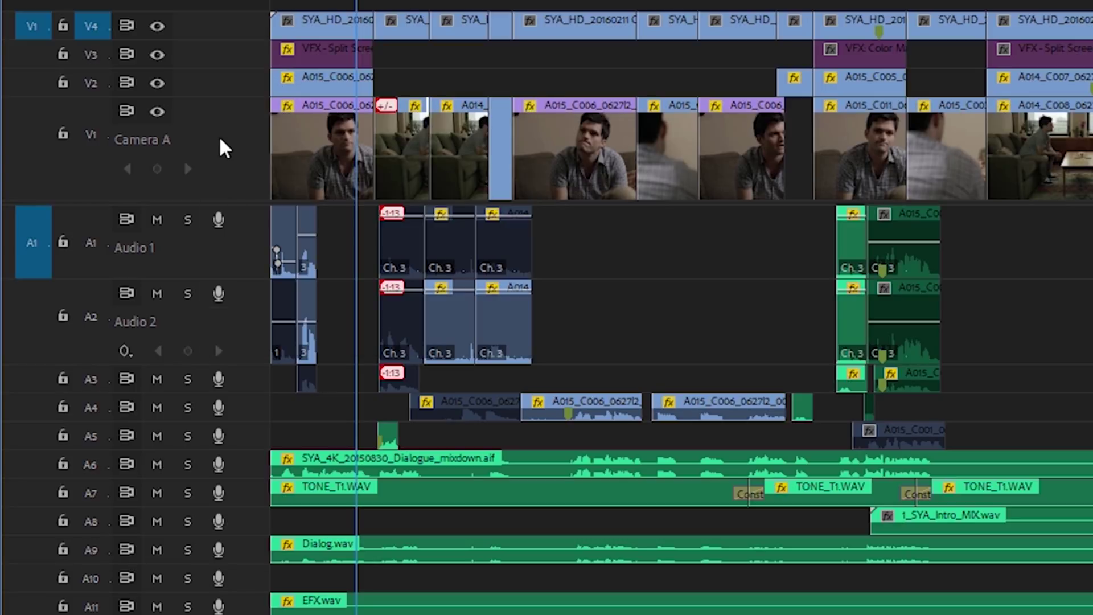
- Restore the full editing workspace and bring up the Audio Clip Mixer
{"action": "right_click", "coordinate": [236, 319]}
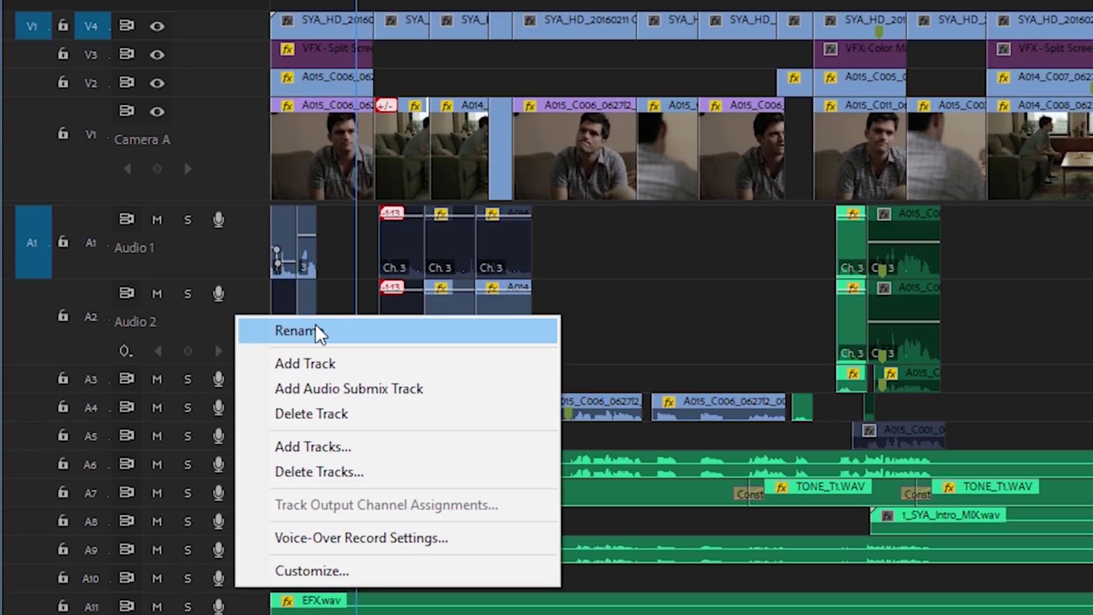
{"action": "left_click", "coordinate": [212, 327]}
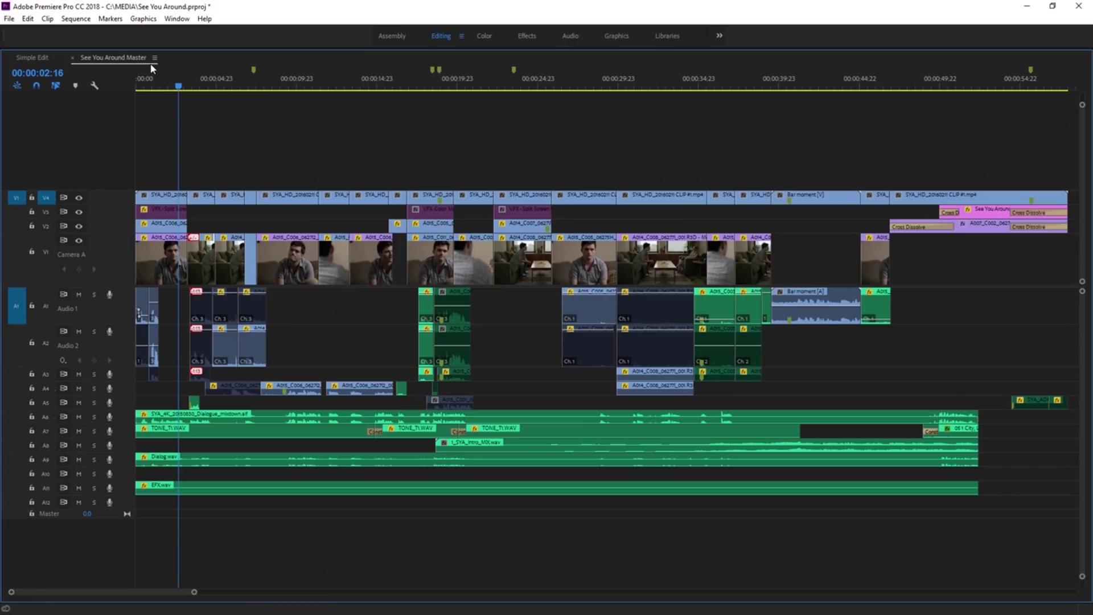
{"action": "double_click", "coordinate": [122, 59]}
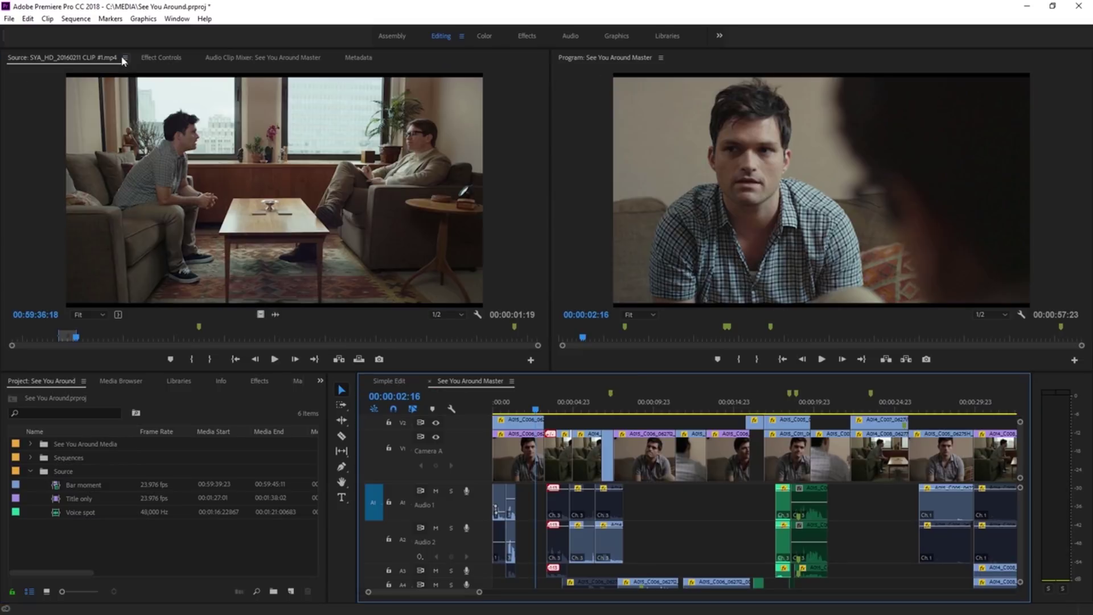
{"action": "left_click", "coordinate": [245, 58]}
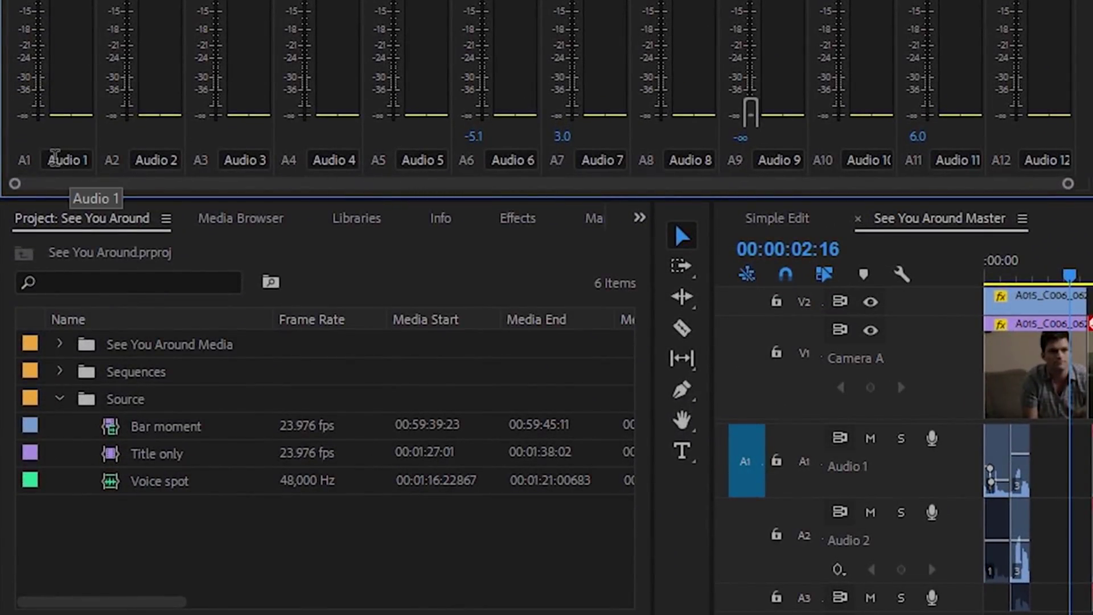
- Rename audio track A1 to 'Dialogue' in the Audio Clip Mixer
{"action": "left_click", "coordinate": [49, 158]}
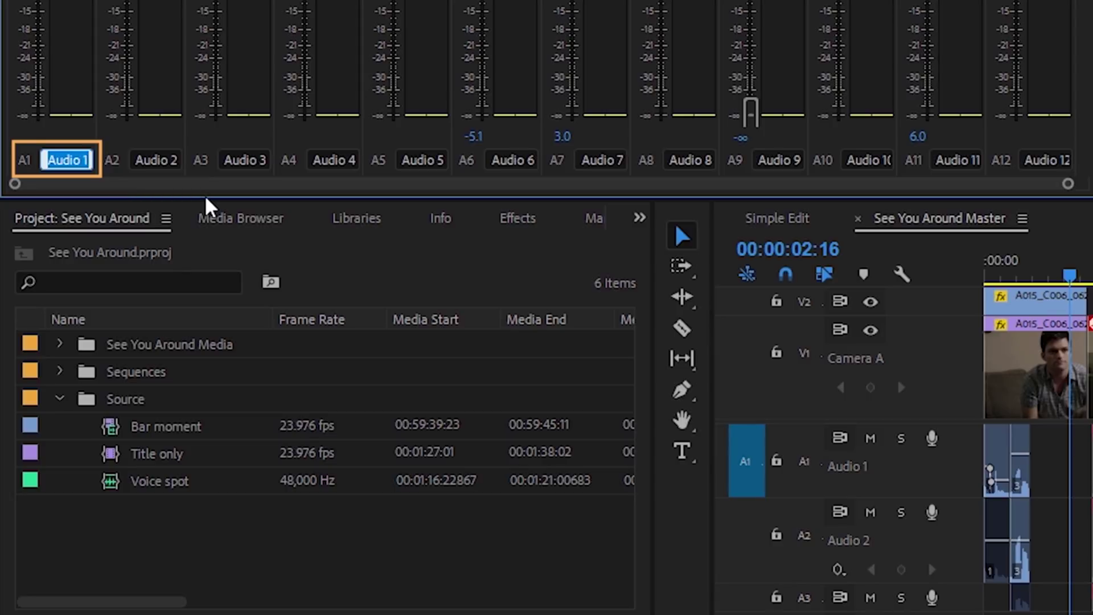
{"action": "type", "text": "Dialogue"}
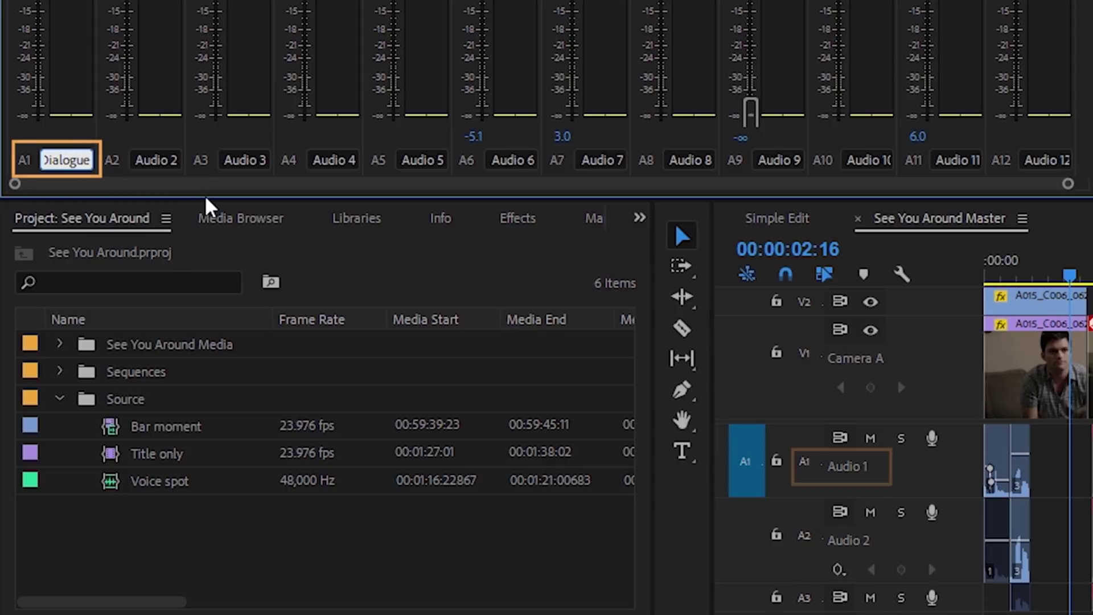
{"action": "key", "text": "Return"}
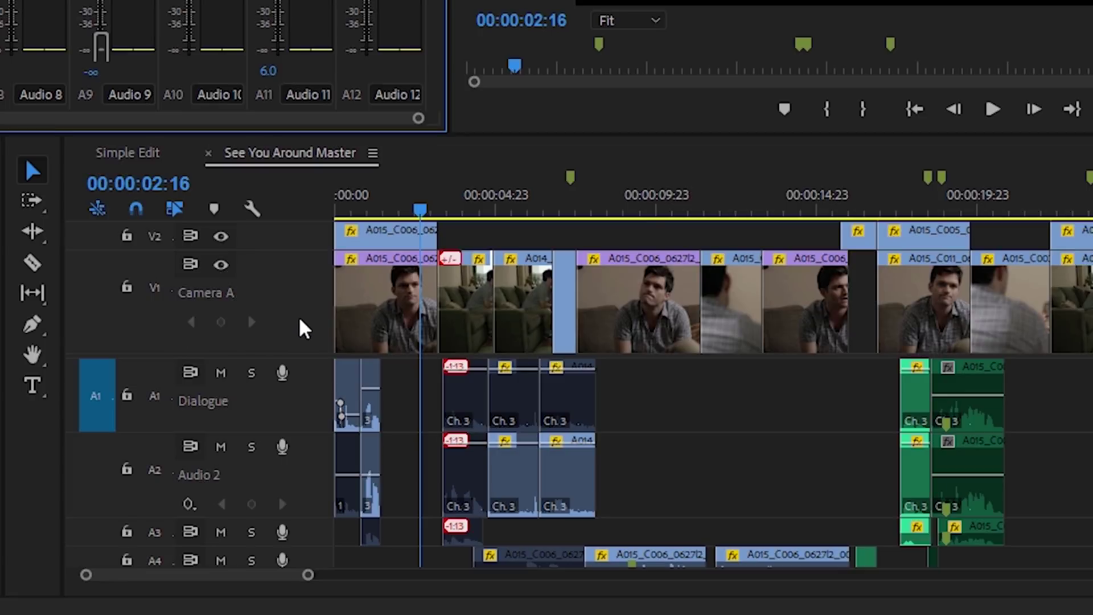
- Add the Track Meter button to the audio track header layout via Customize Audio Header
{"action": "left_click", "coordinate": [253, 212]}
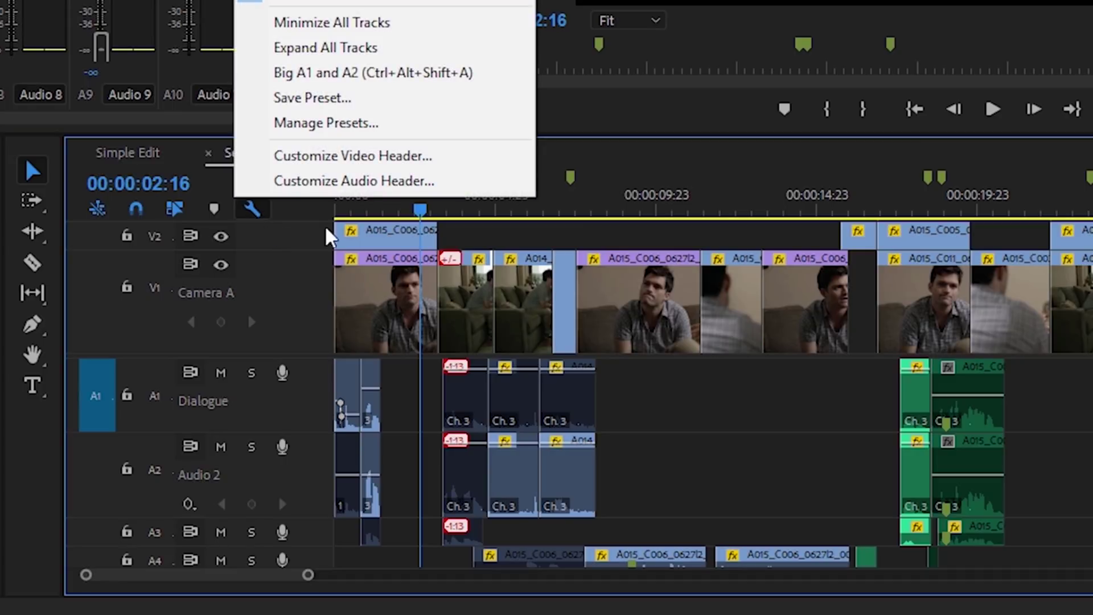
{"action": "left_click", "coordinate": [453, 189]}
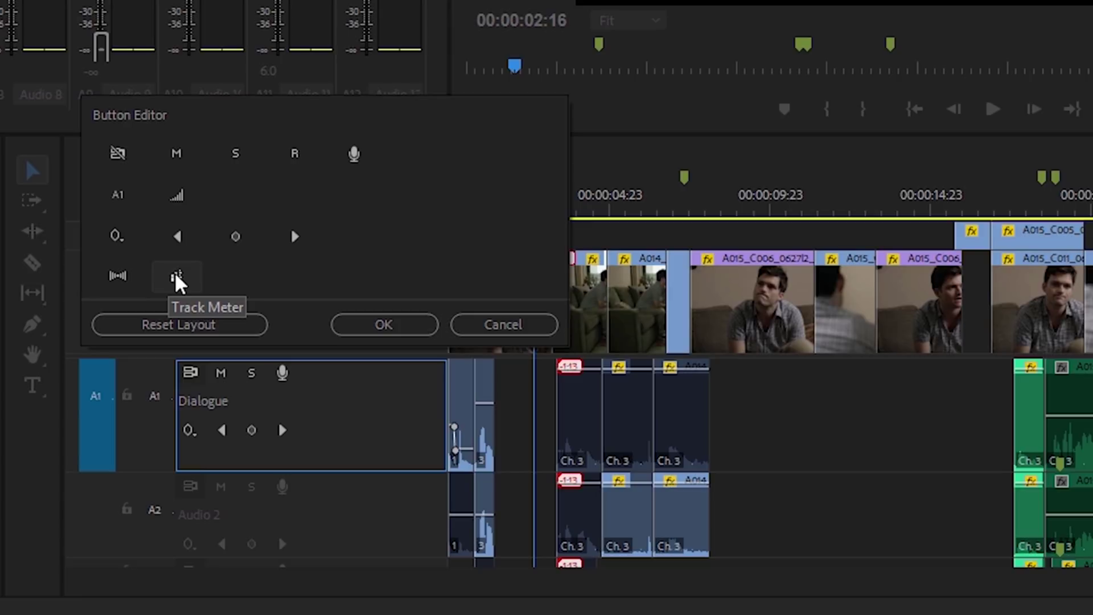
{"action": "left_click_drag", "start_coordinate": [178, 280], "coordinate": [317, 391]}
{"action": "left_click_drag", "start_coordinate": [329, 444], "coordinate": [339, 445]}
{"action": "left_click", "coordinate": [382, 335]}
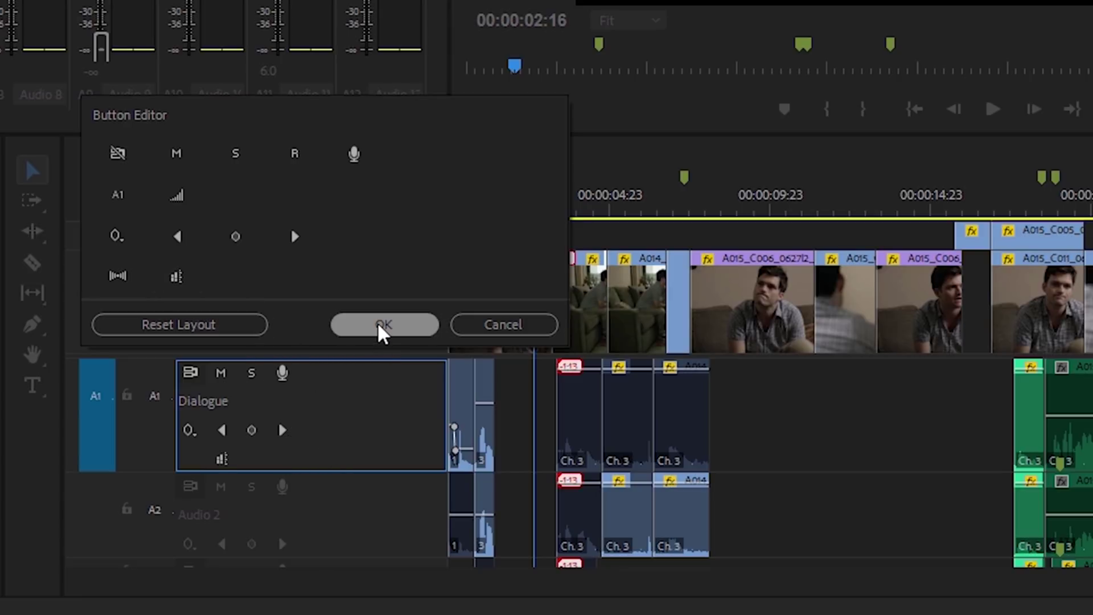
- Expand the A1 Dialogue track so its header meter is visible
{"action": "double_click", "coordinate": [300, 412]}
{"action": "scroll", "coordinate": [301, 413], "scroll_direction": "up", "scroll_amount": 1}
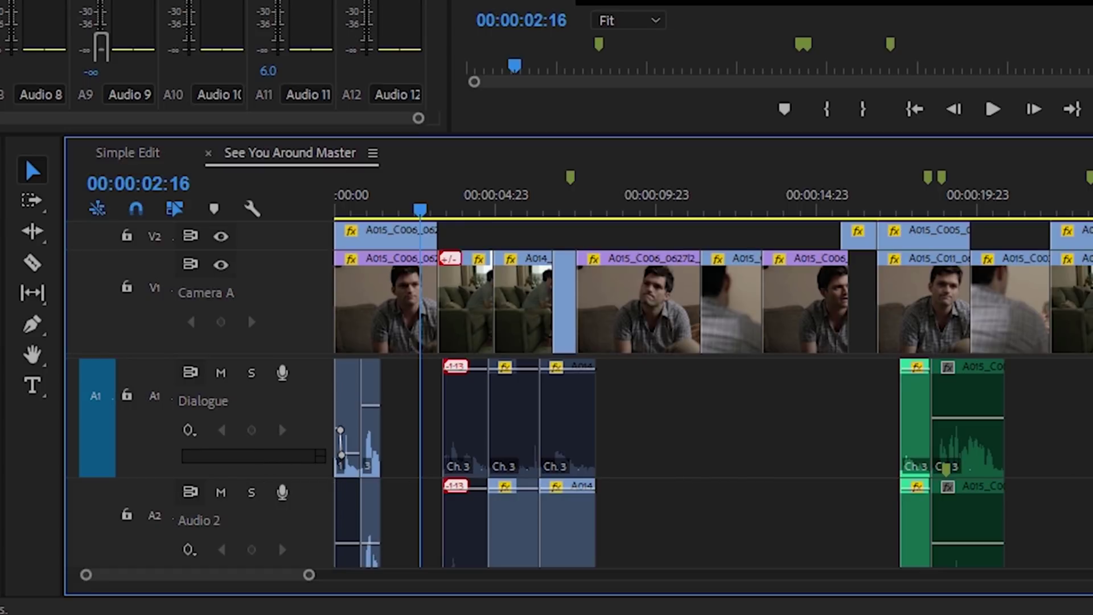
{"action": "scroll", "coordinate": [570, 461], "scroll_direction": "down", "scroll_amount": 3}
{"action": "scroll", "coordinate": [570, 461], "scroll_direction": "up", "scroll_amount": 3}
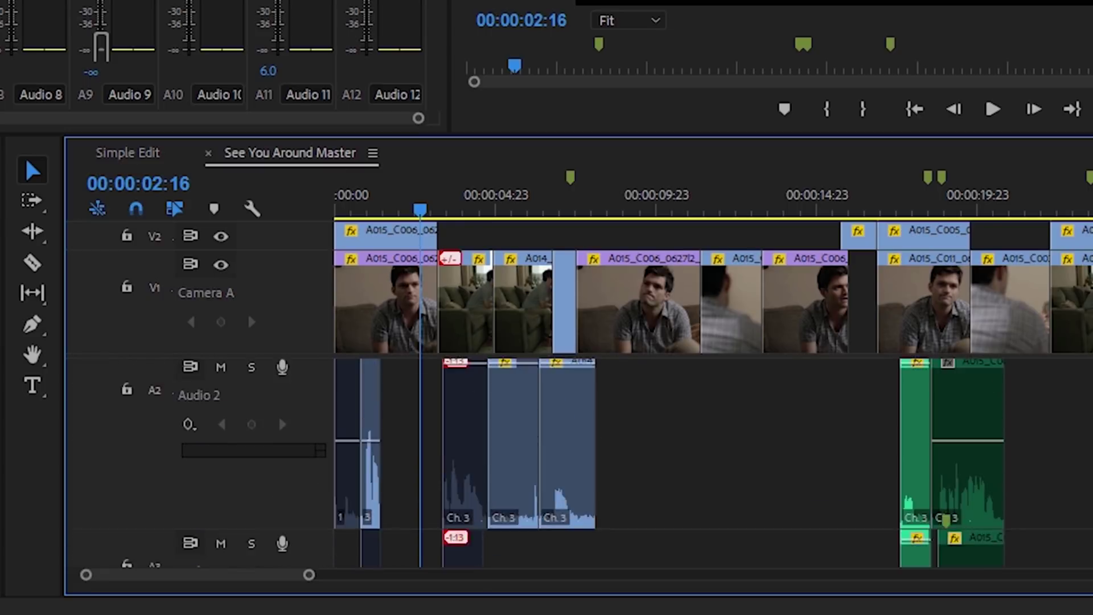
{"action": "scroll", "coordinate": [570, 461], "scroll_direction": "up", "scroll_amount": 2}
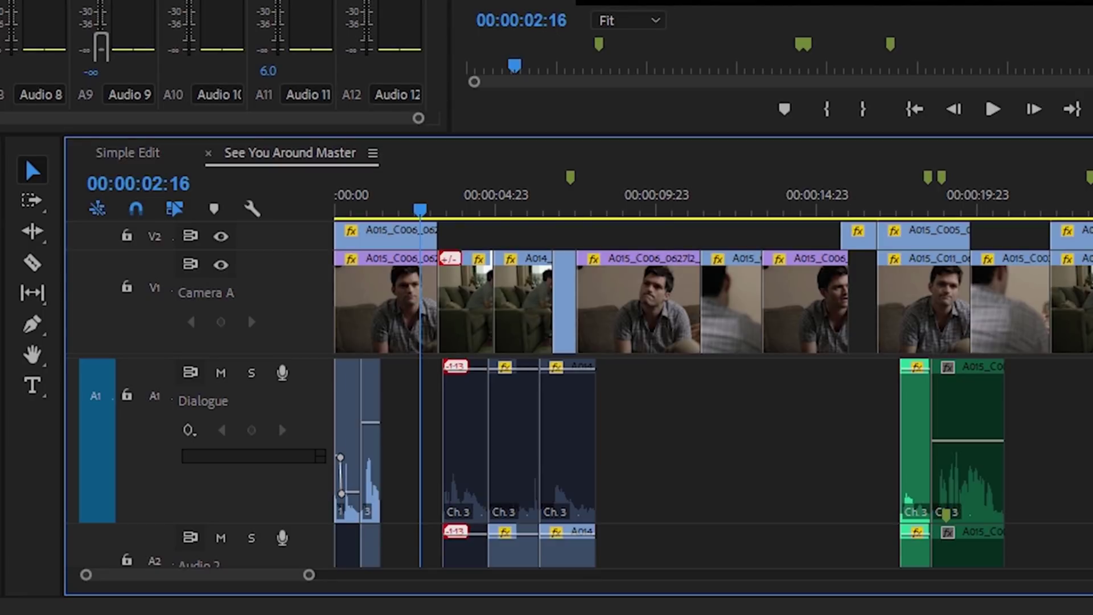
{"action": "scroll", "coordinate": [1086, 379], "scroll_direction": "down", "scroll_amount": 1}
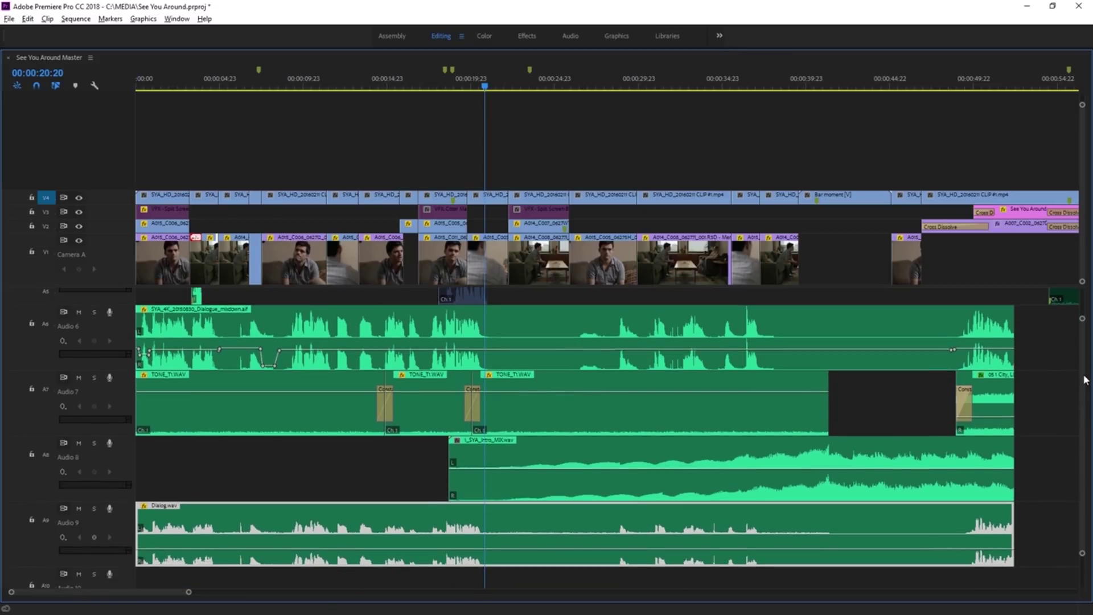
- Play the sequence from about 00:00:08 and stop at 00:00:24:05
{"action": "left_click", "coordinate": [268, 86]}
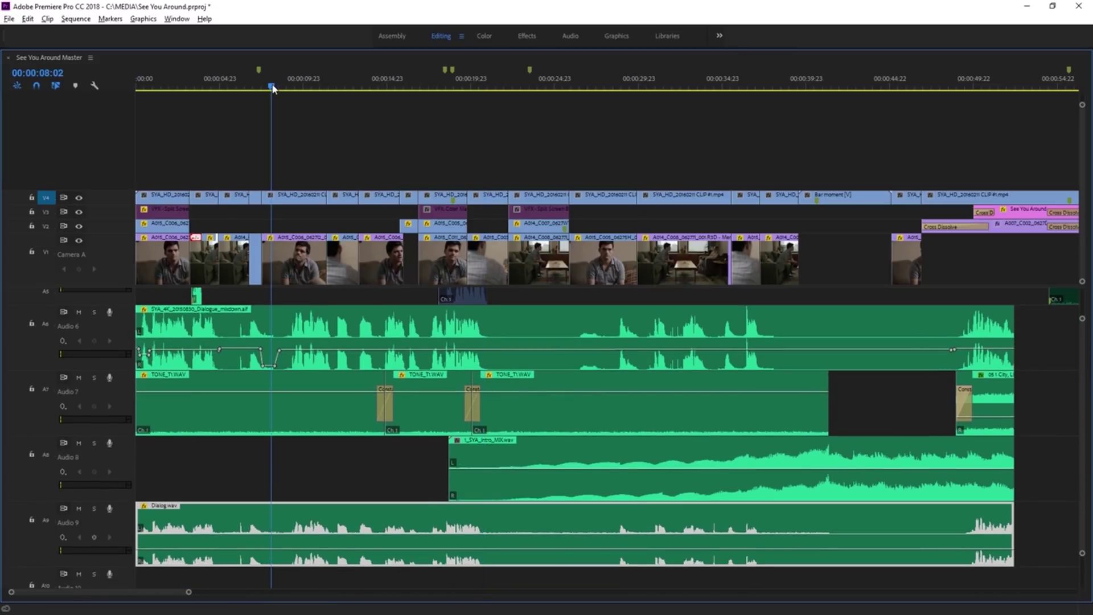
{"action": "key", "text": "space"}
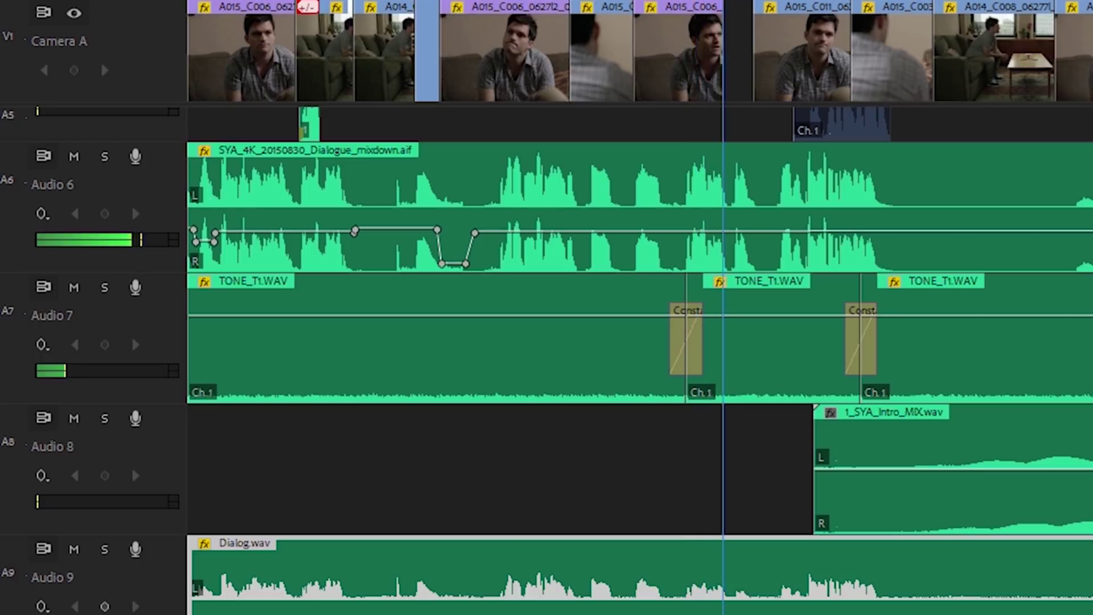
{"action": "key", "text": "space"}
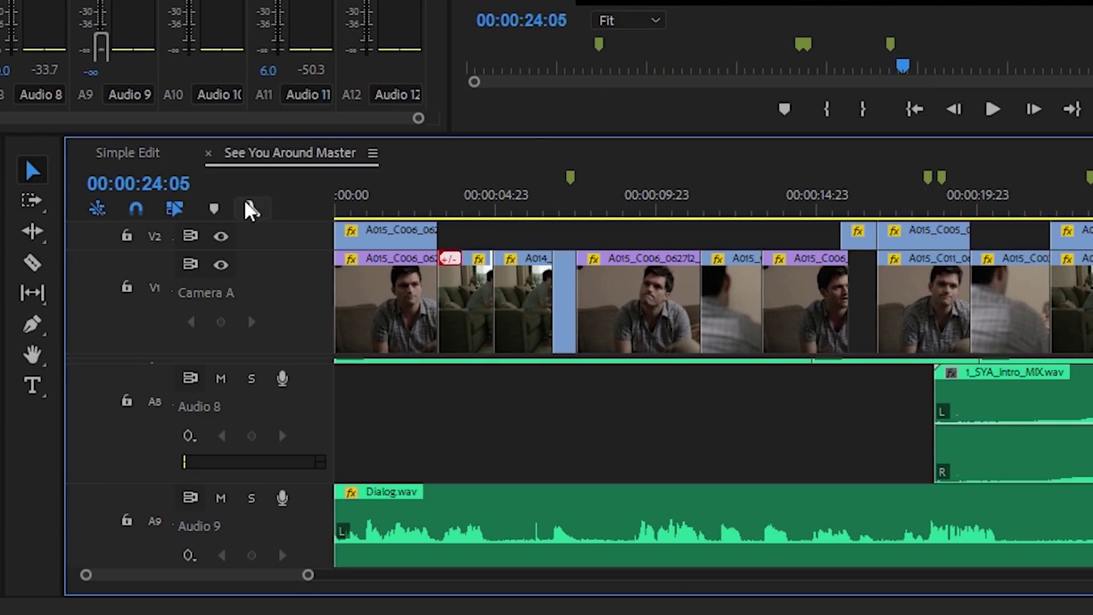
- Reset the audio track header to its default layout in the Button Editor
{"action": "left_click", "coordinate": [249, 210]}
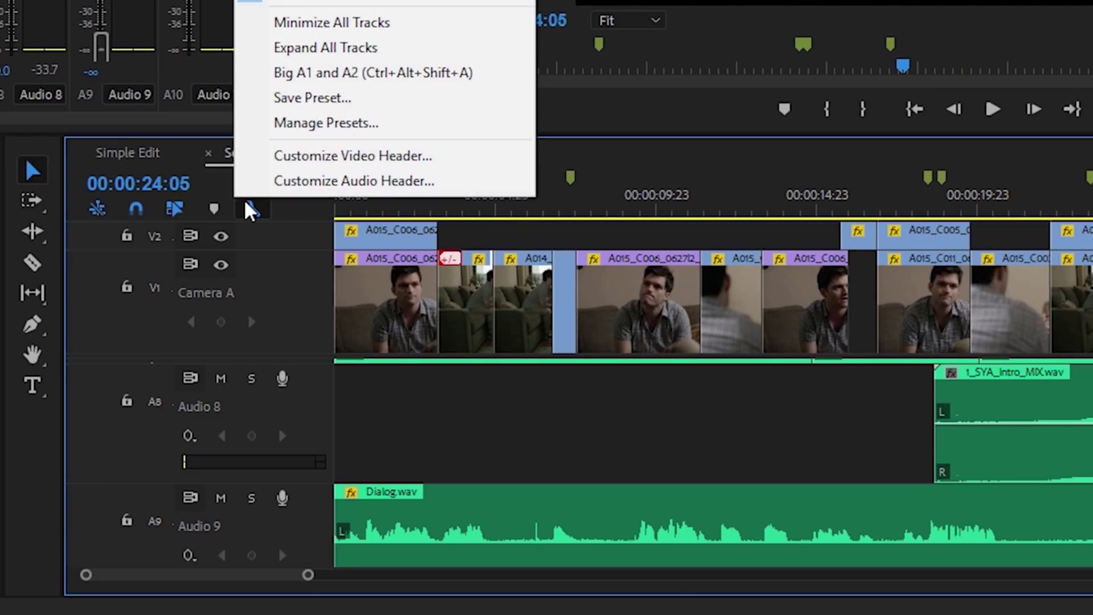
{"action": "left_click", "coordinate": [299, 188]}
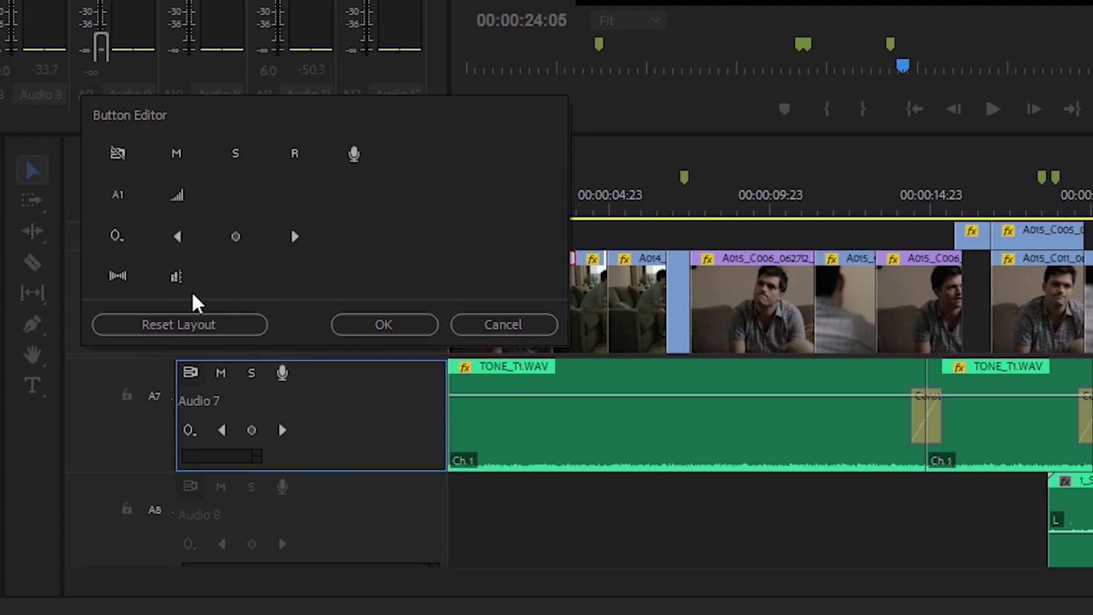
{"action": "left_click", "coordinate": [196, 325]}
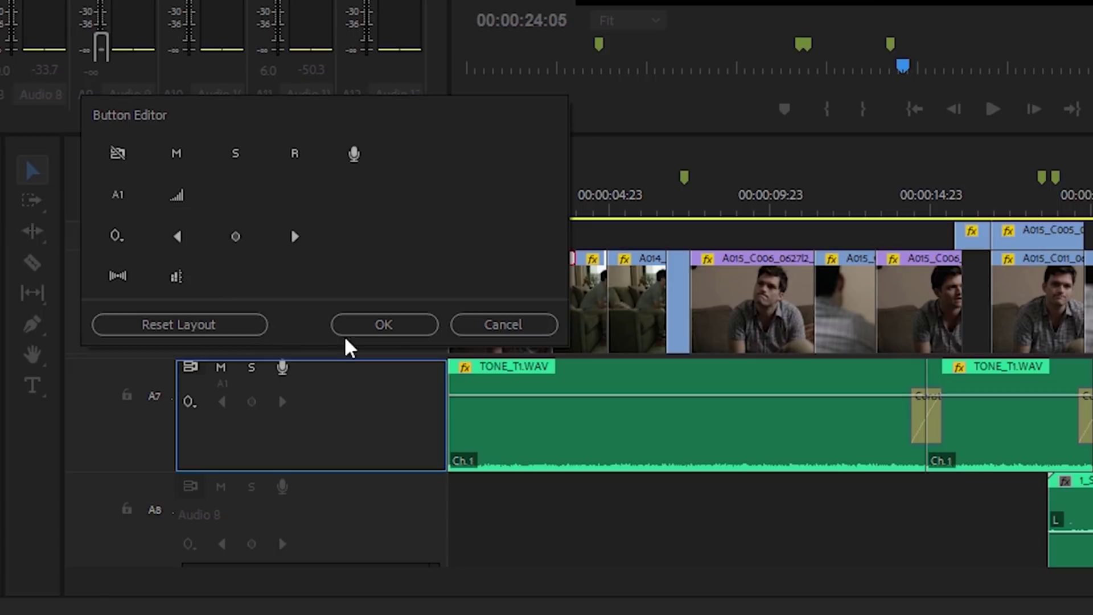
{"action": "left_click", "coordinate": [392, 326]}
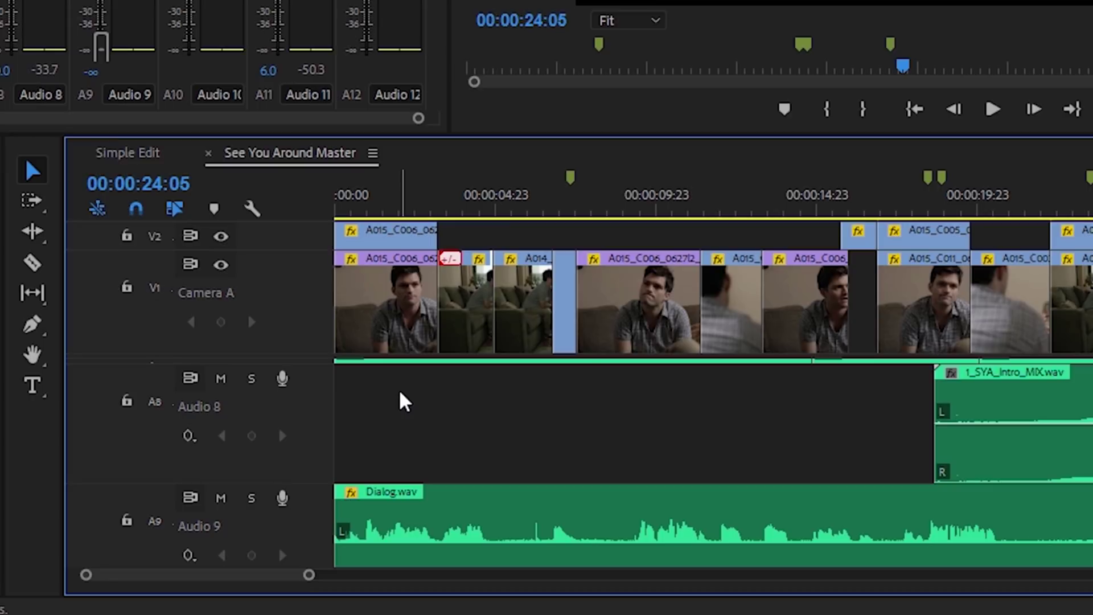
- Turn on Show Video Keyframes, park the playhead at 00:00:08:09, and select the Camera A clip
{"action": "left_click", "coordinate": [252, 208]}
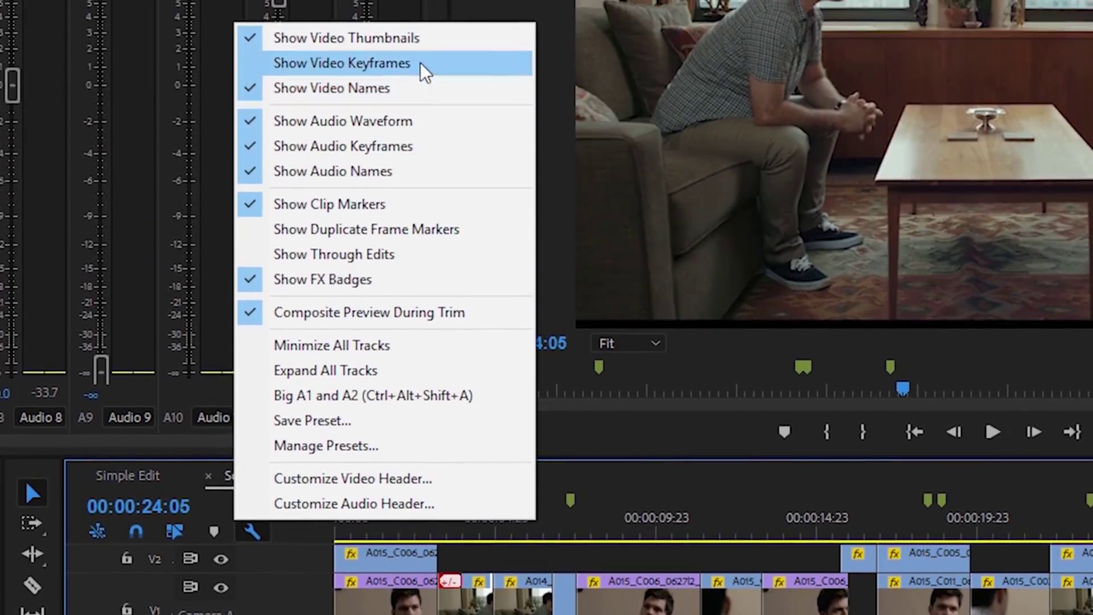
{"action": "left_click", "coordinate": [420, 62]}
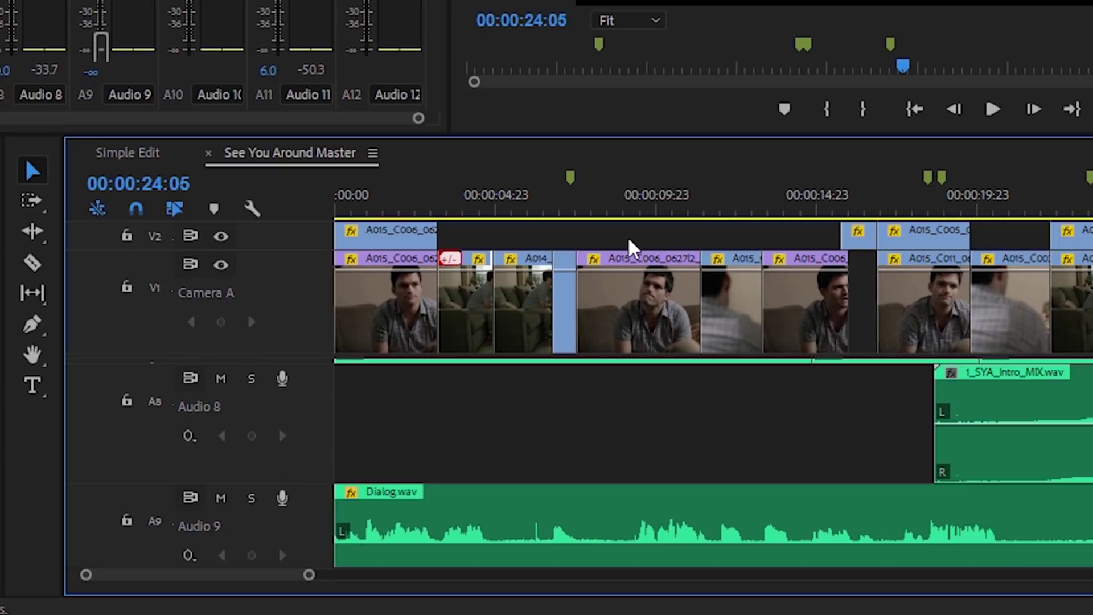
{"action": "left_click", "coordinate": [604, 210]}
{"action": "left_click", "coordinate": [649, 326]}
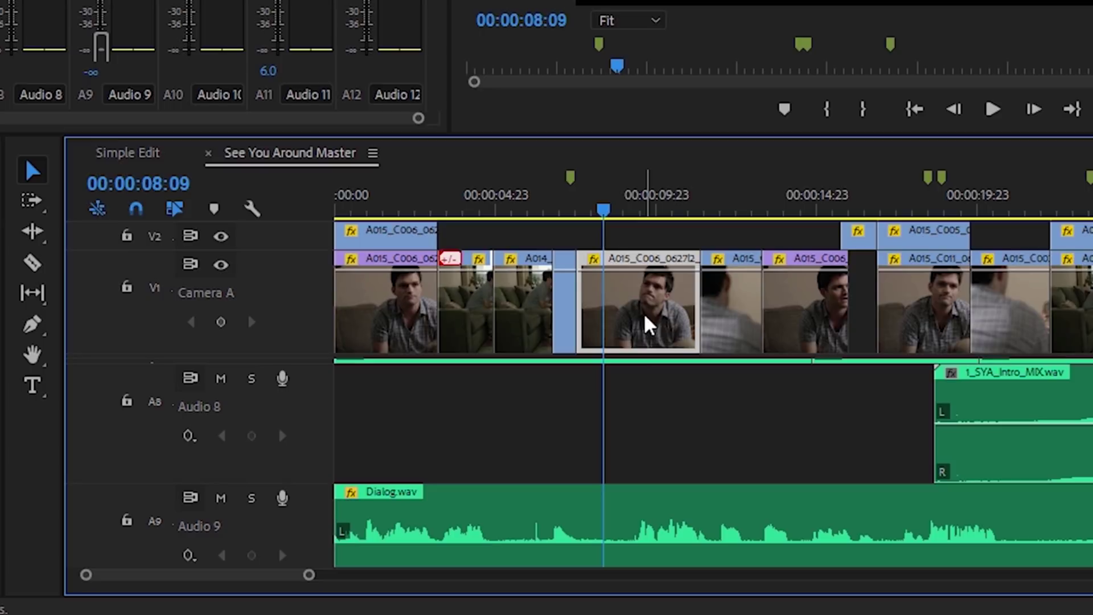
- Add three opacity keyframes along the Camera A clip around 8 seconds
{"action": "left_click", "coordinate": [591, 270], "text": "ctrl"}
{"action": "left_click", "coordinate": [612, 270], "text": "ctrl"}
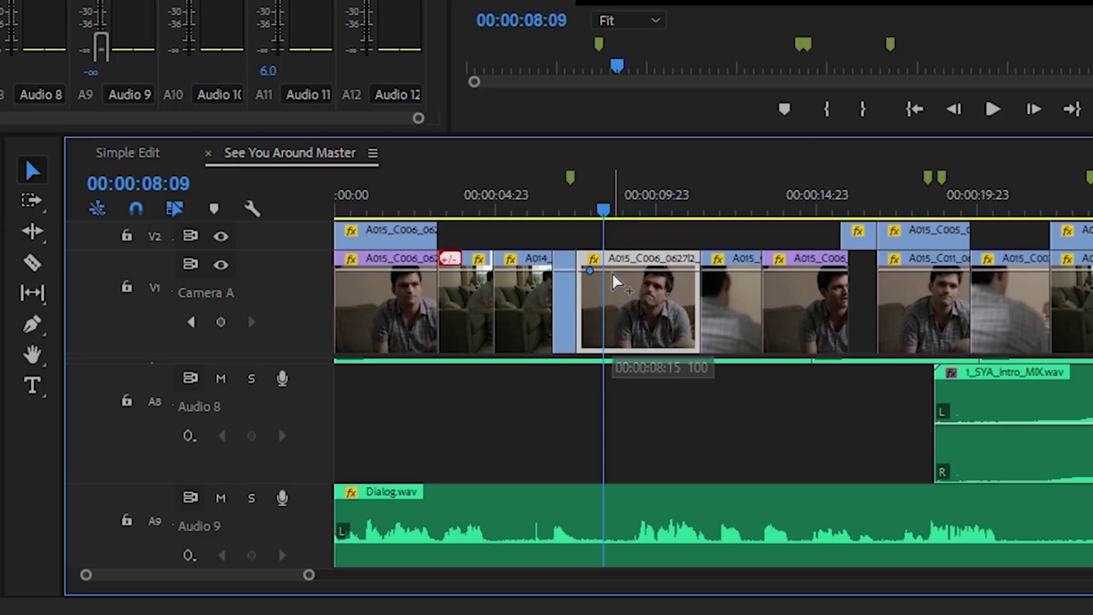
{"action": "left_click", "coordinate": [649, 270], "text": "ctrl"}
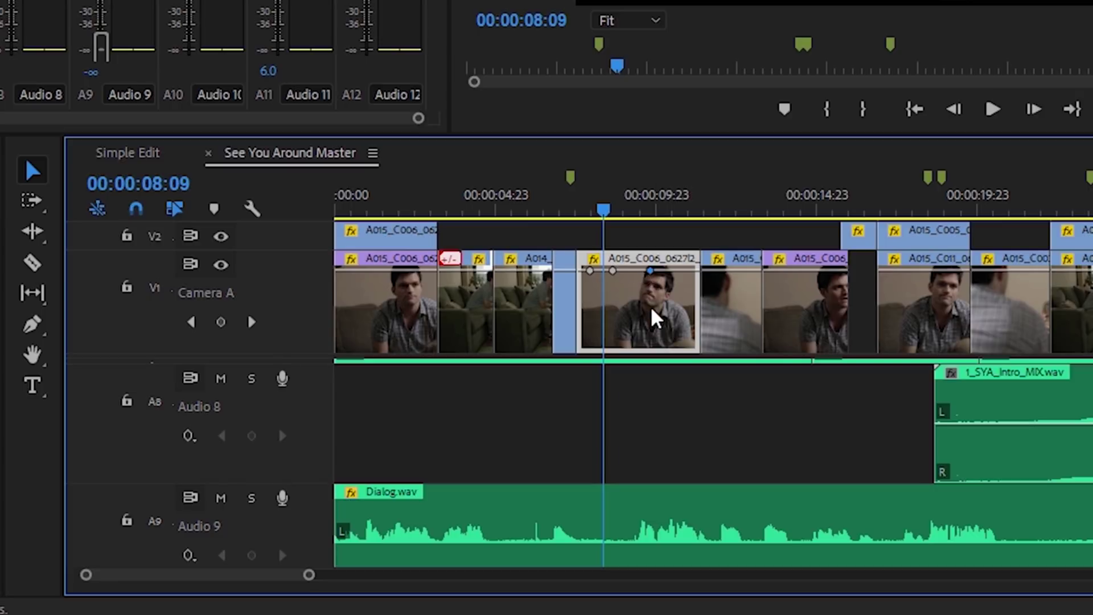
- Check the clip's fx badge property list, then select the next Camera A clip
{"action": "left_click", "coordinate": [595, 261]}
{"action": "mouse_move", "coordinate": [640, 309]}
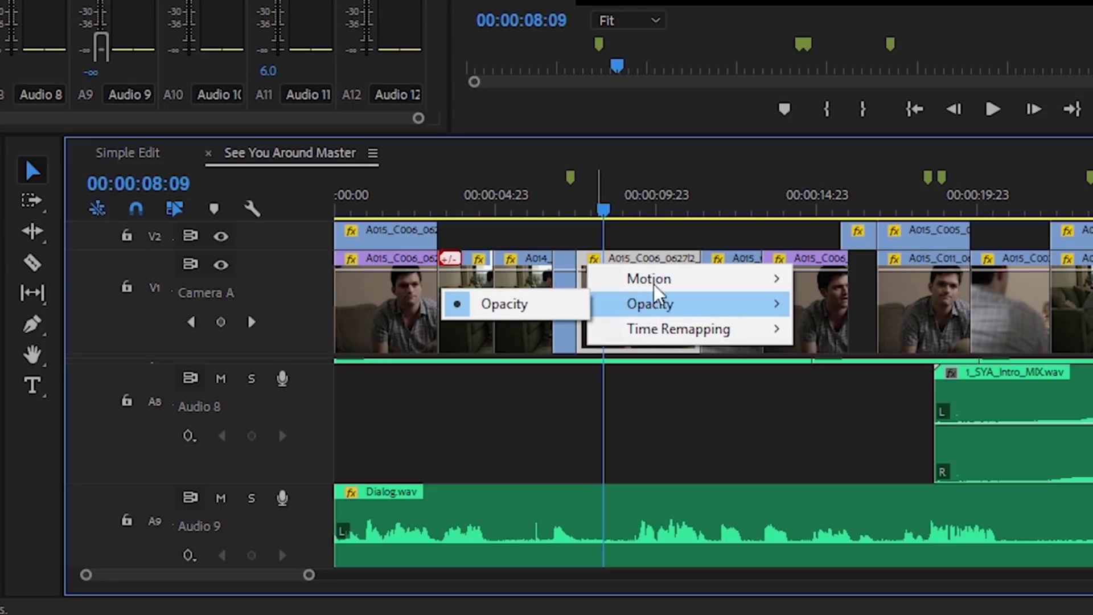
{"action": "mouse_move", "coordinate": [650, 284]}
{"action": "mouse_move", "coordinate": [604, 311]}
{"action": "left_click", "coordinate": [622, 244]}
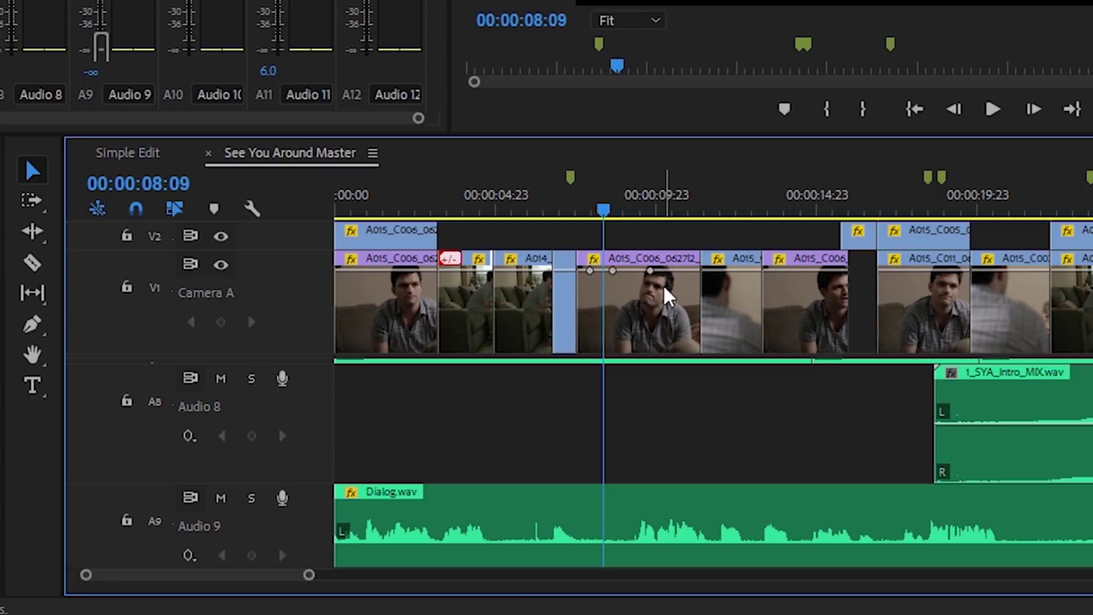
{"action": "left_click", "coordinate": [733, 267]}
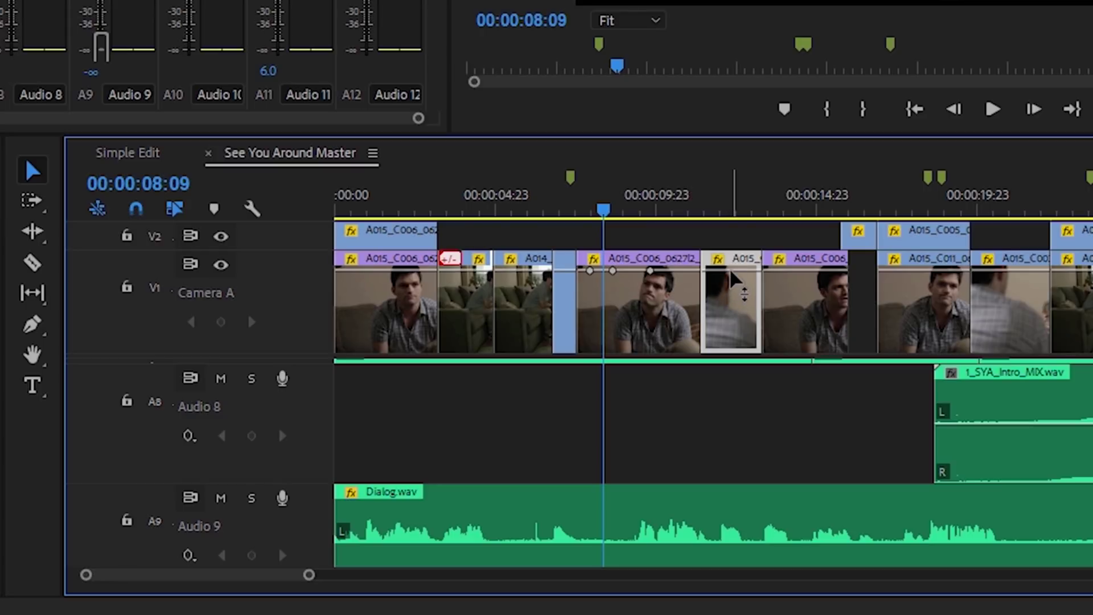
- Turn off Show Video Keyframes and zoom the timeline in two levels with =
{"action": "left_click", "coordinate": [252, 208]}
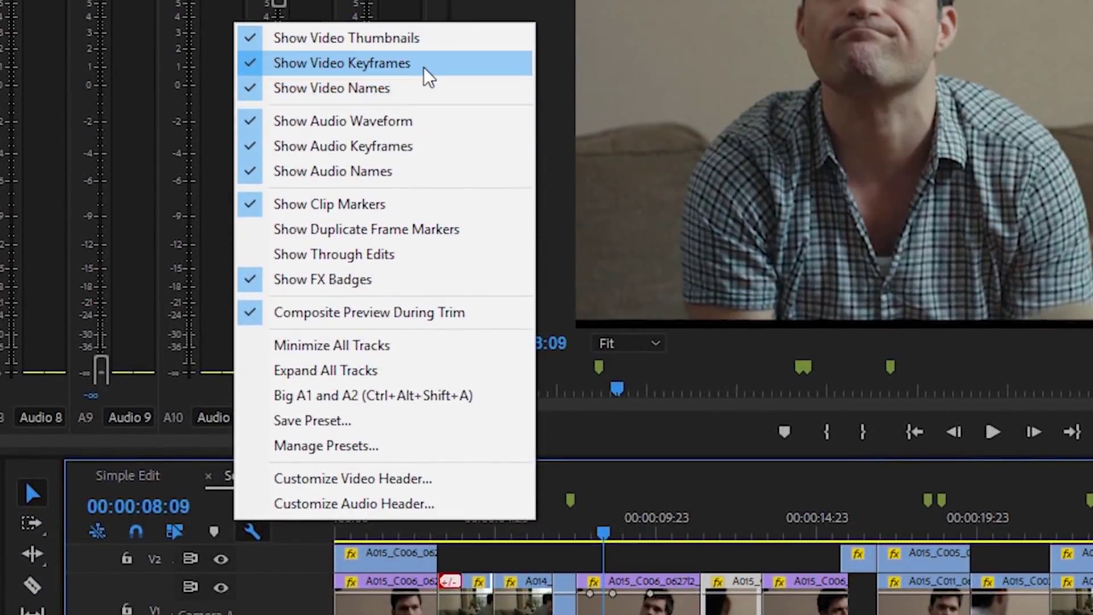
{"action": "left_click", "coordinate": [427, 78]}
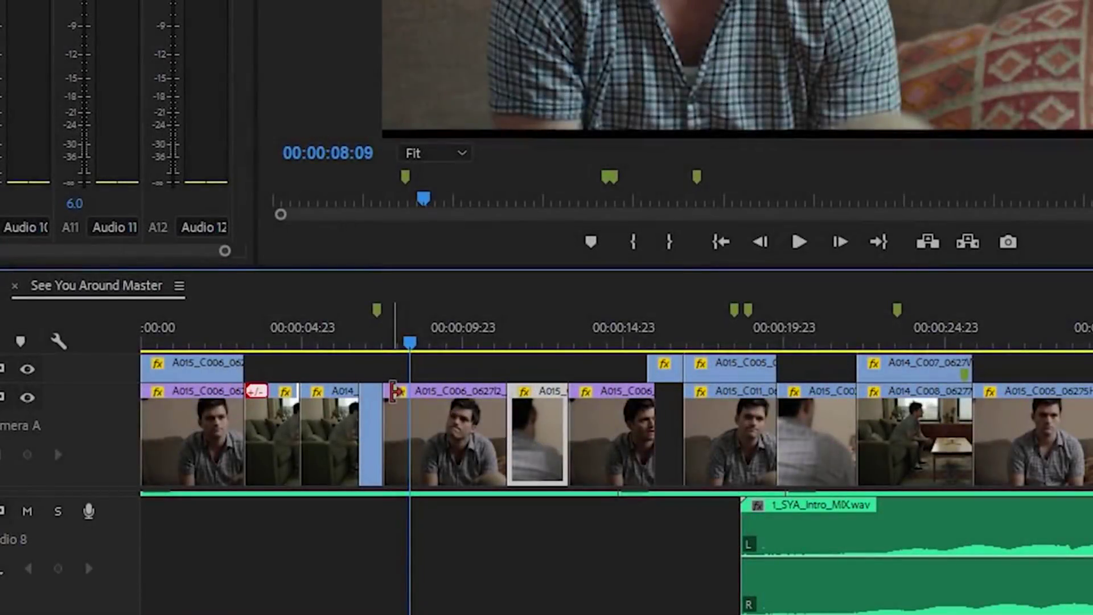
{"action": "key", "text": "="}
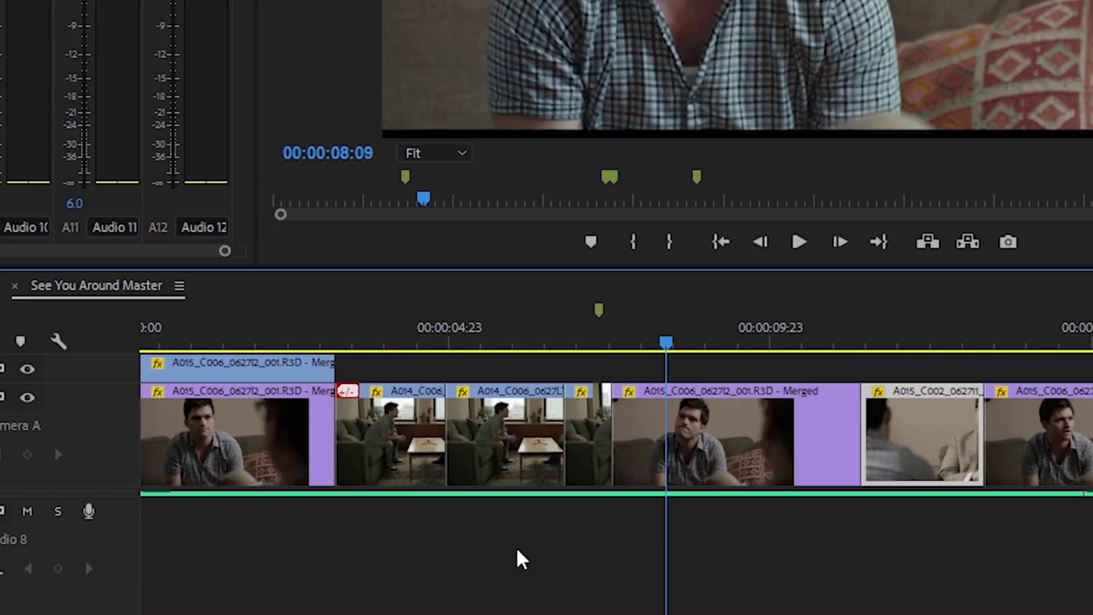
{"action": "key", "text": "="}
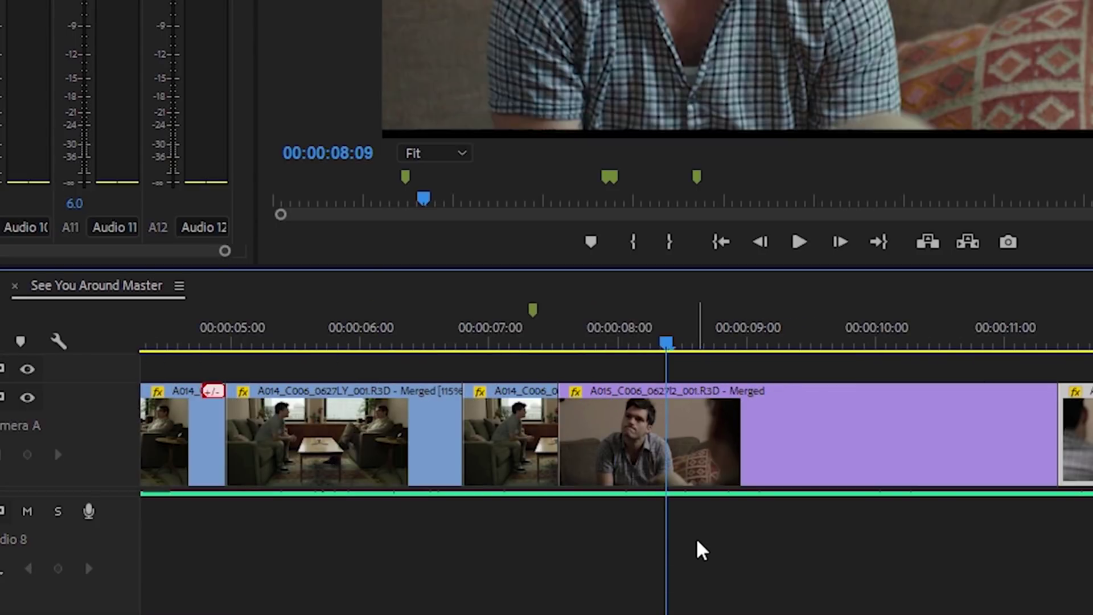
- Set the sequence's video clips to Video Head and Tail Thumbnails
{"action": "left_click", "coordinate": [179, 286]}
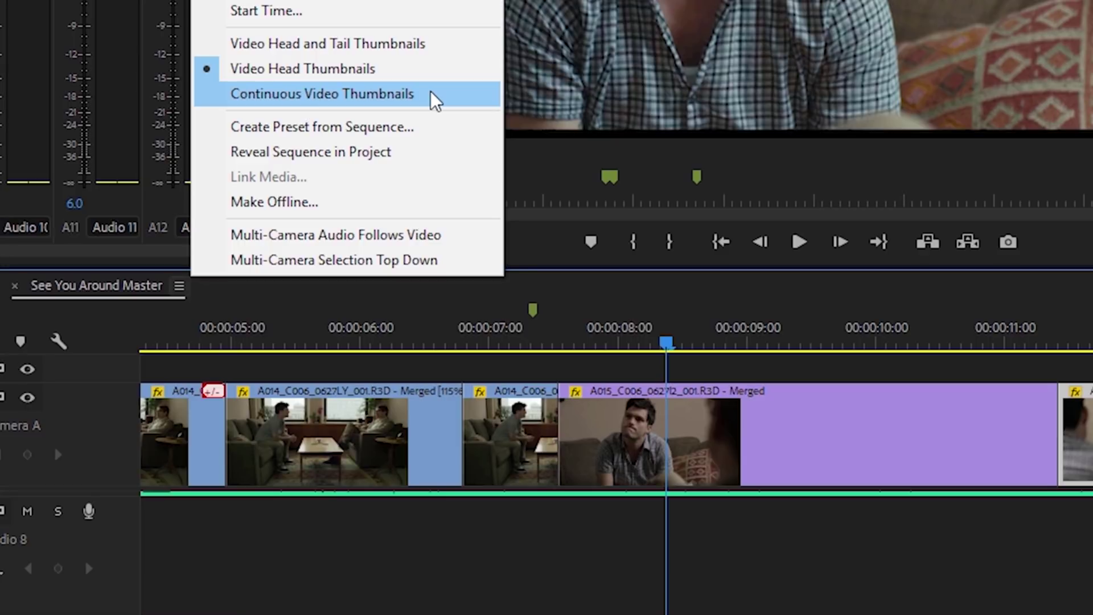
{"action": "left_click", "coordinate": [438, 50]}
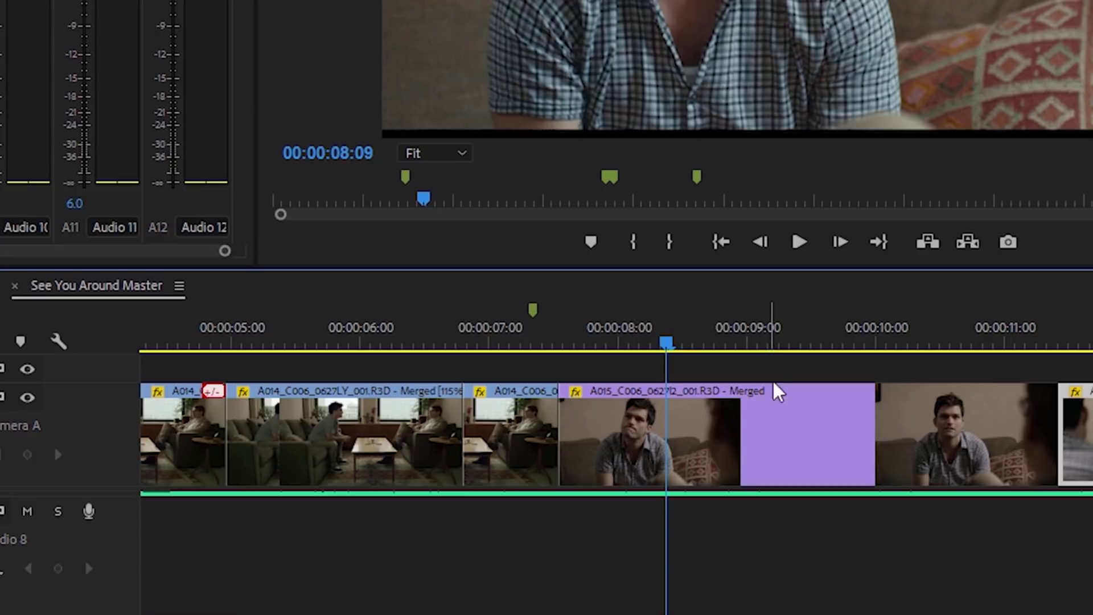